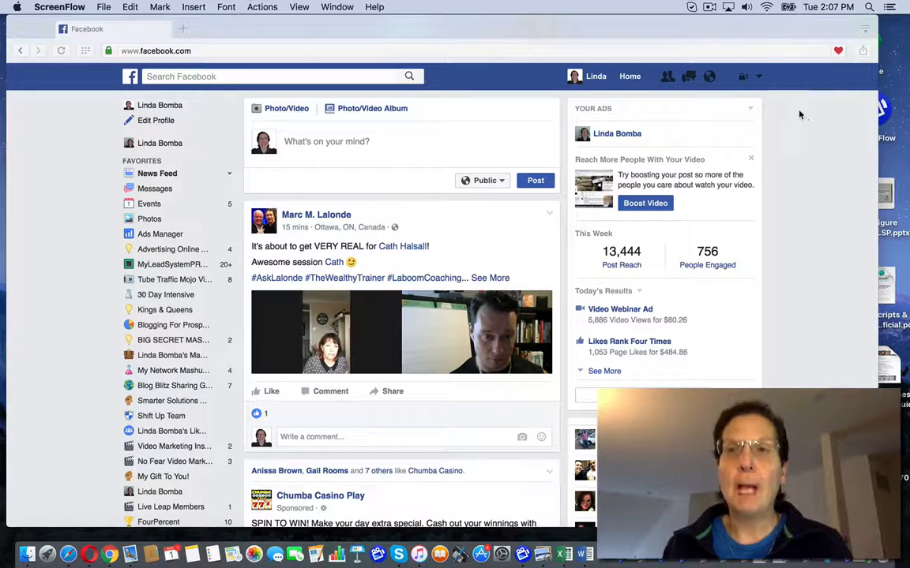
- Go to ads management from the personal profile and open the campaigns of the listed ad account
left_click(590, 76)
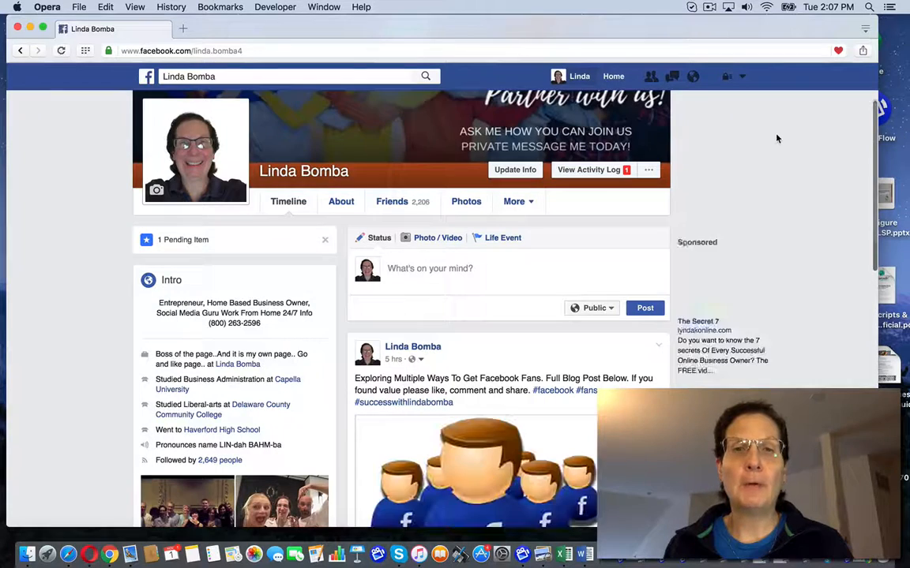
left_click(744, 77)
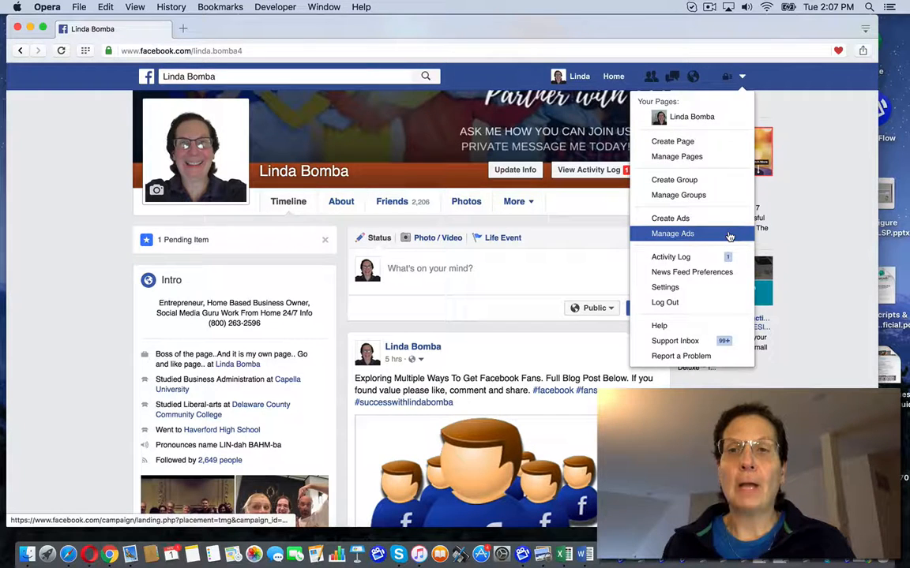
left_click(728, 235)
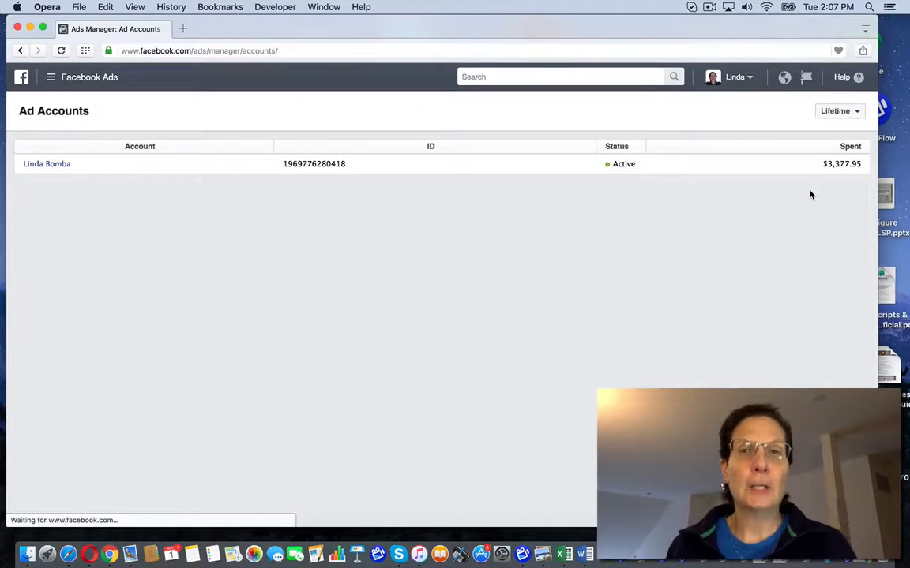
left_click(56, 165)
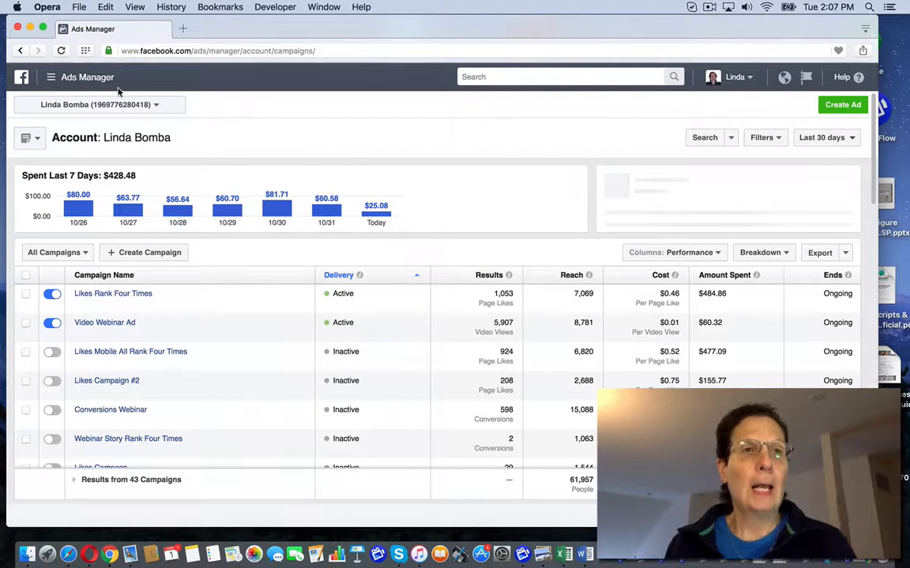
- Open Audience Insights from the full list of ad tools and dismiss the starting audience choice
left_click(88, 79)
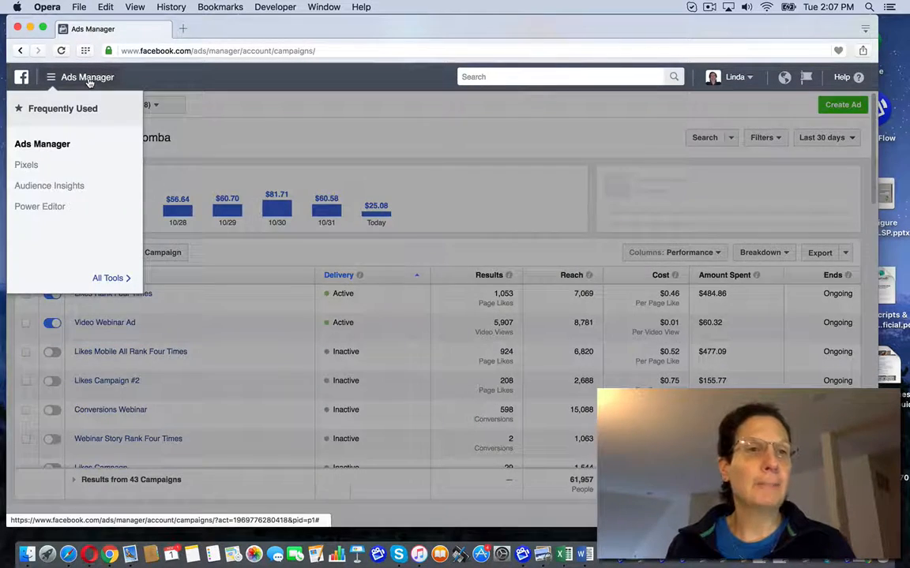
left_click(106, 278)
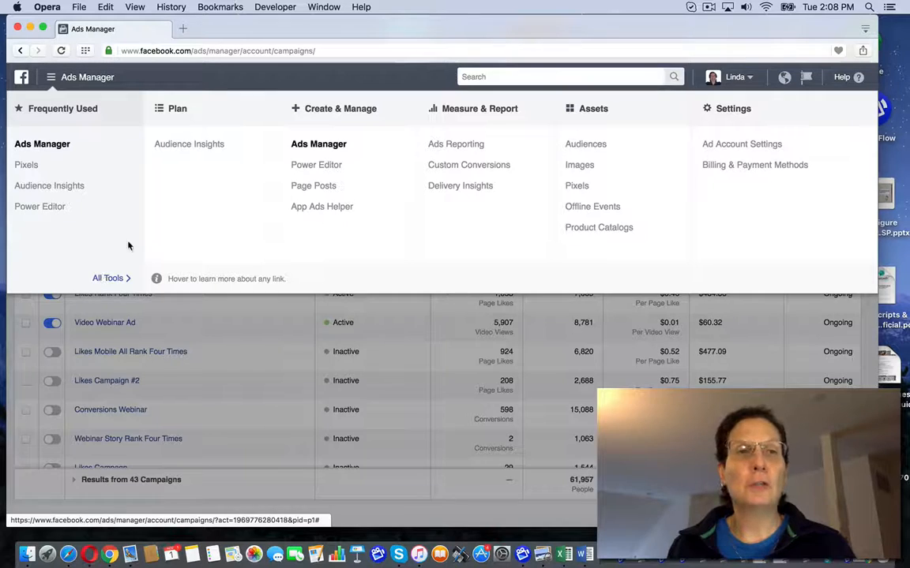
left_click(183, 146)
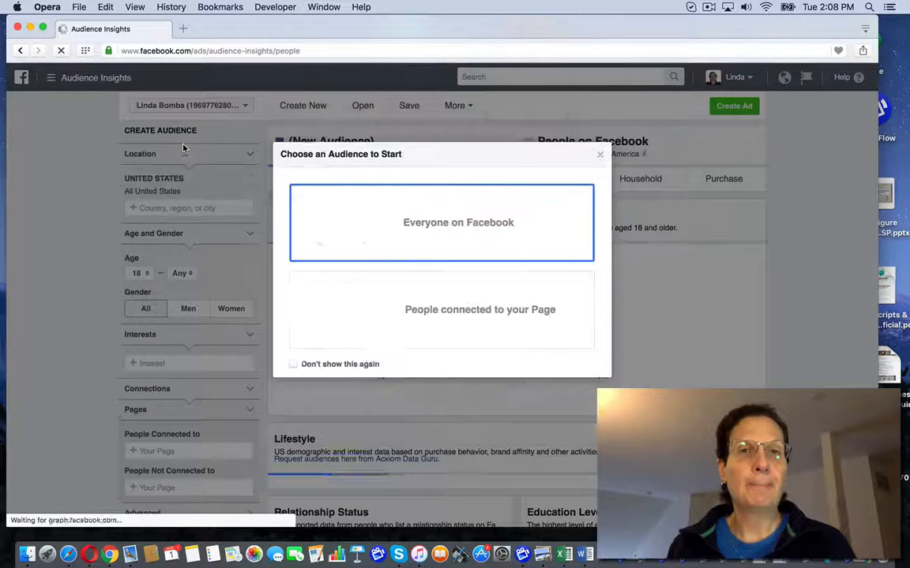
left_click(599, 157)
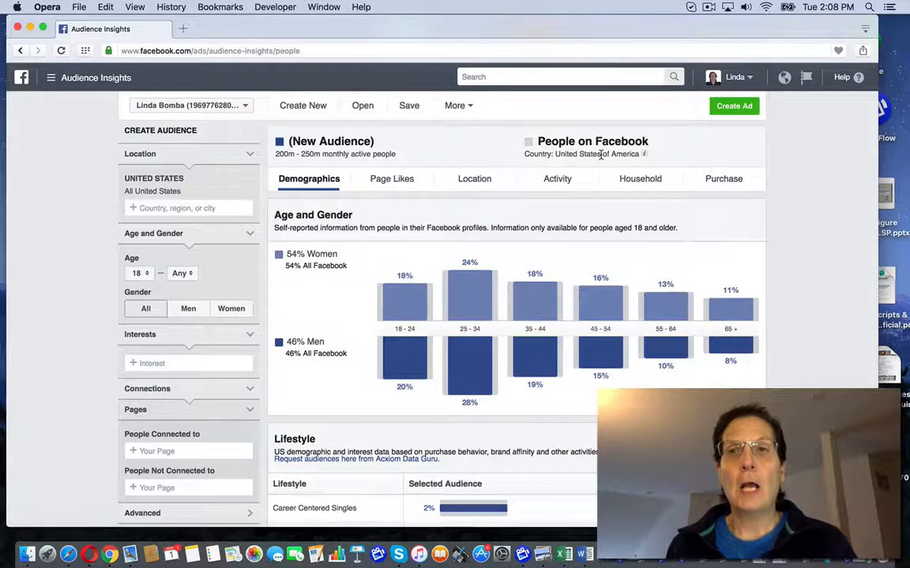
- Set the new audience's minimum age to 20
scroll(806, 242, "down", 3)
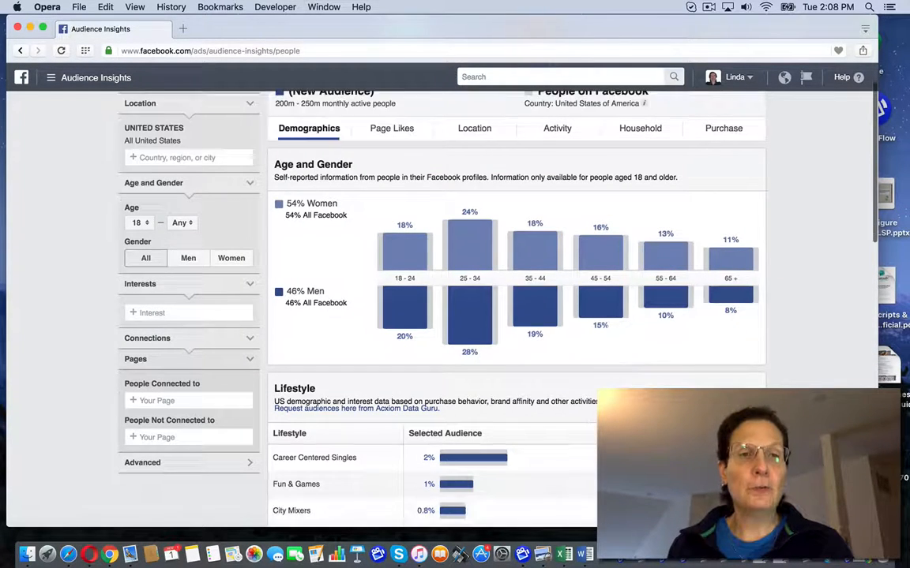
scroll(447, 271, "up", 3)
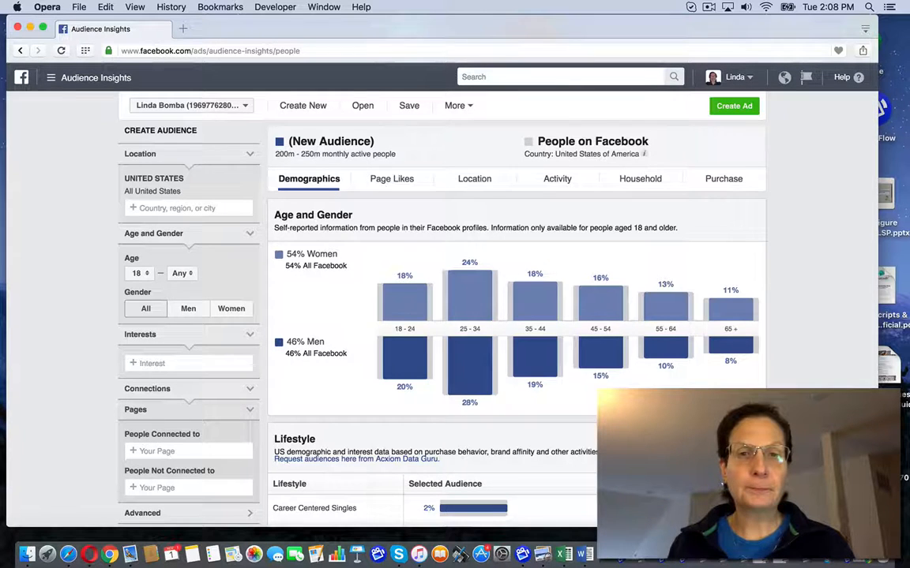
scroll(479, 169, "down", 2)
scroll(480, 170, "up", 2)
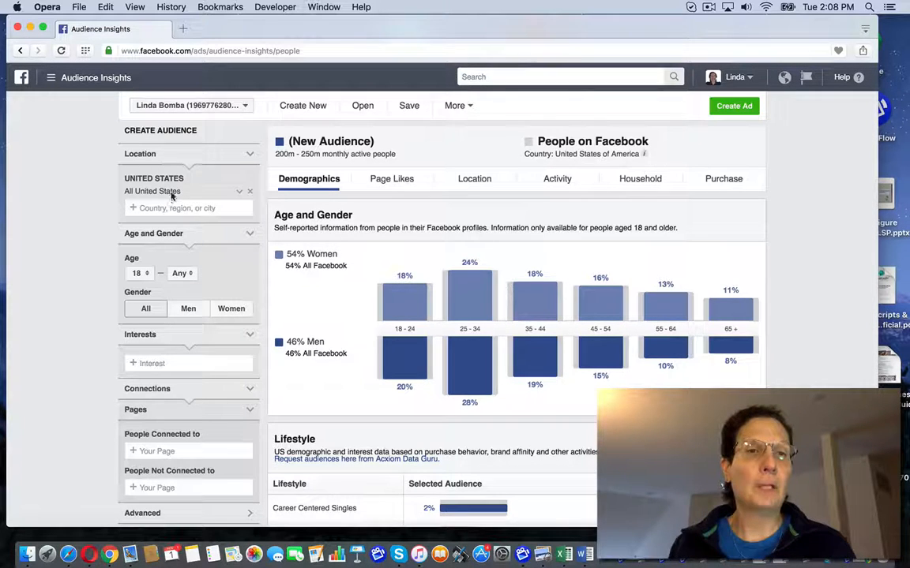
left_click(139, 273)
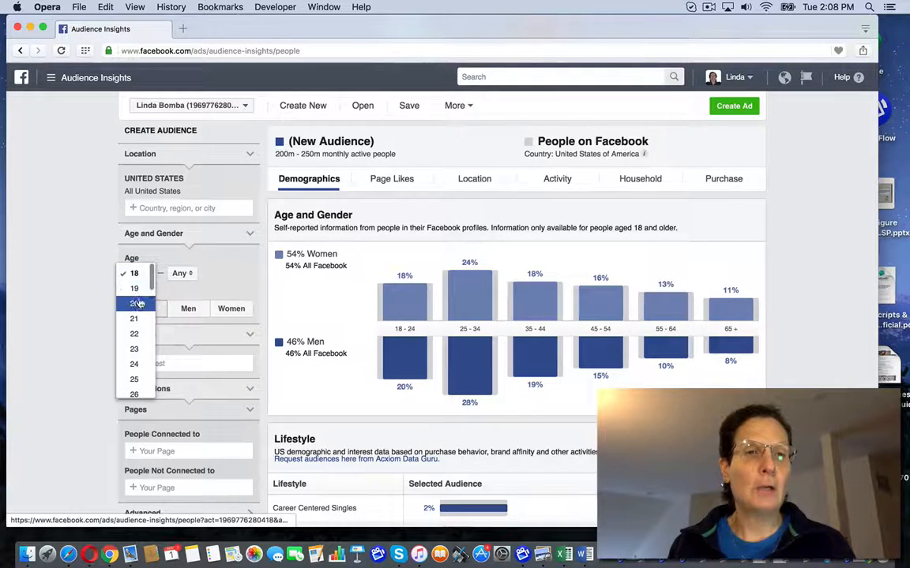
left_click(139, 303)
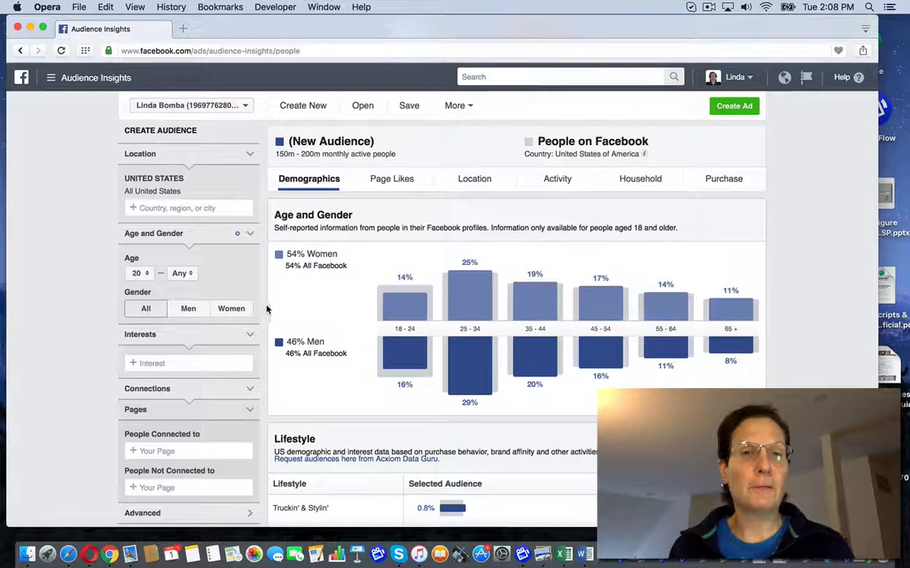
- Add "Network Marketing Pro - Eric Worre" as an interest for the audience
scroll(266, 310, "down", 2)
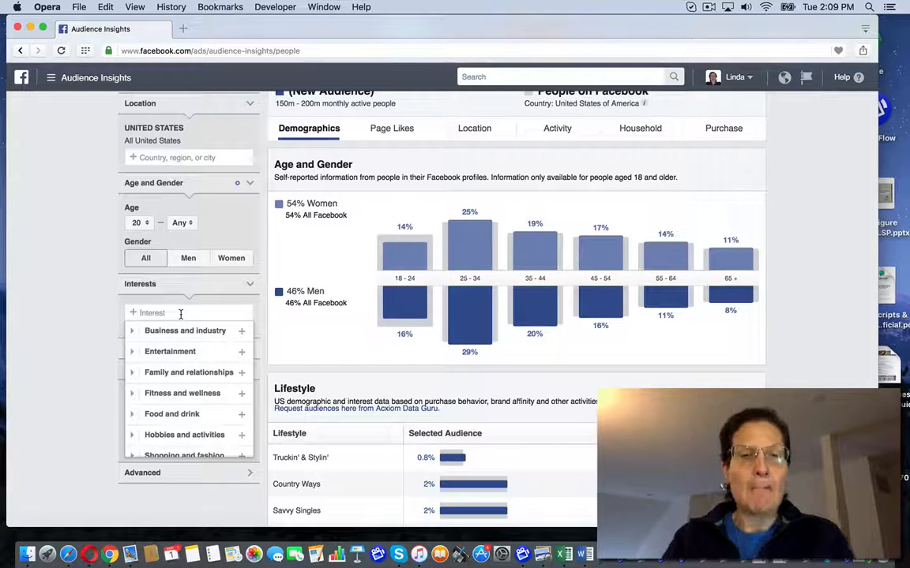
type("Network Markeitng p")
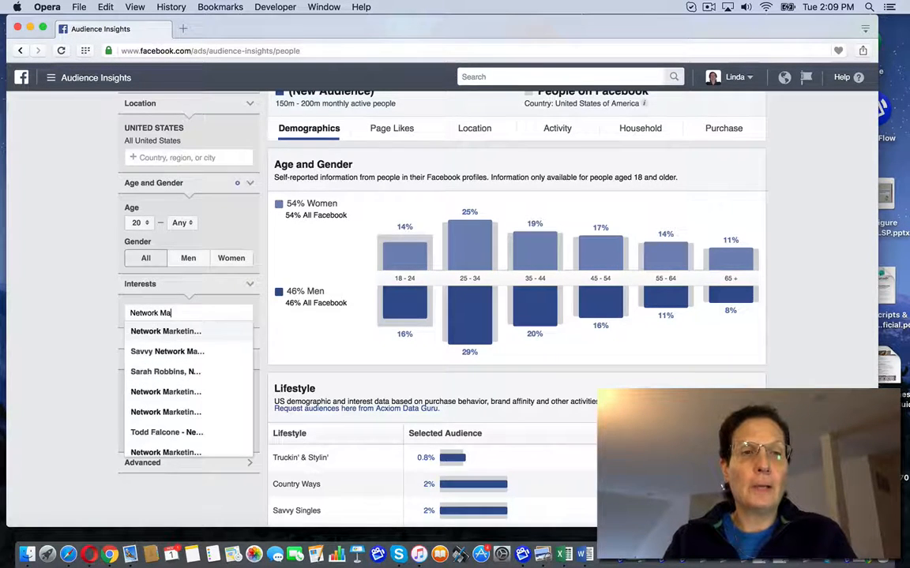
key("BackSpace")
key("BackSpace")
key("BackSpace")
key("BackSpace")
key("BackSpace")
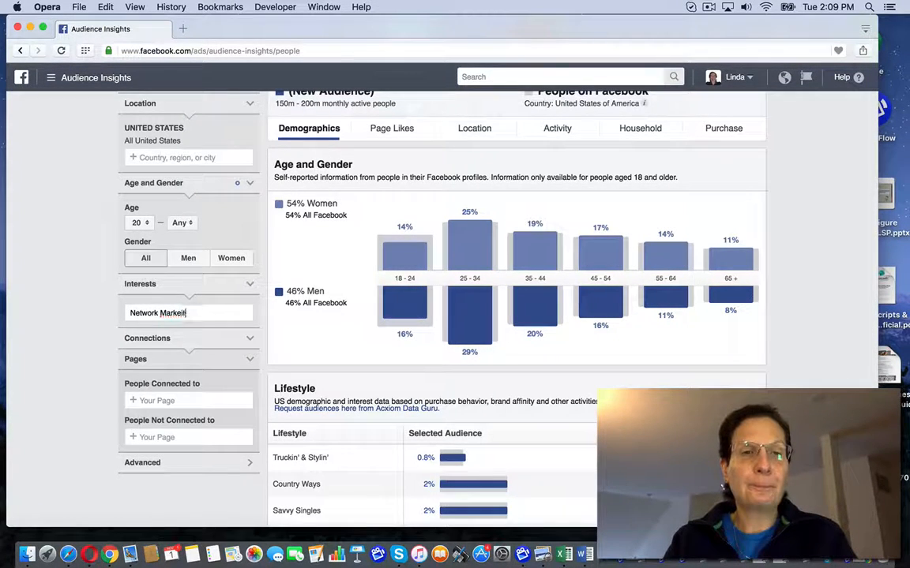
type("ting Pro")
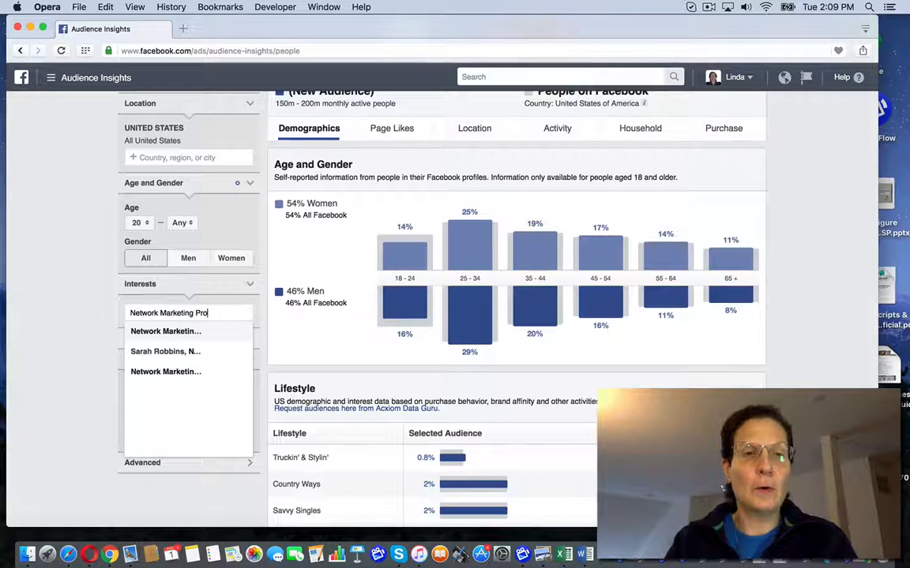
left_click(178, 333)
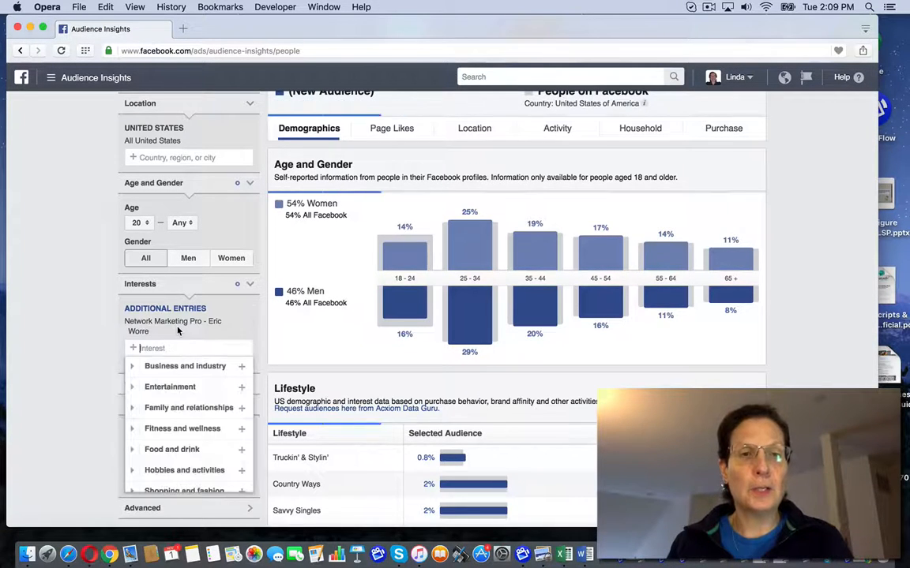
left_click(78, 345)
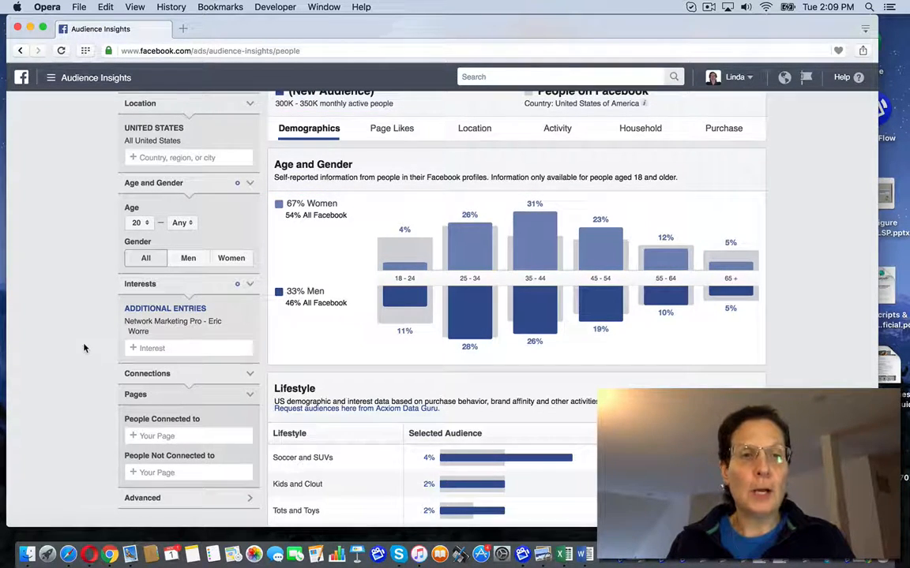
- Show the audience's page likes and examine the top categories, the related pages and the explanation of affinity
left_click(394, 128)
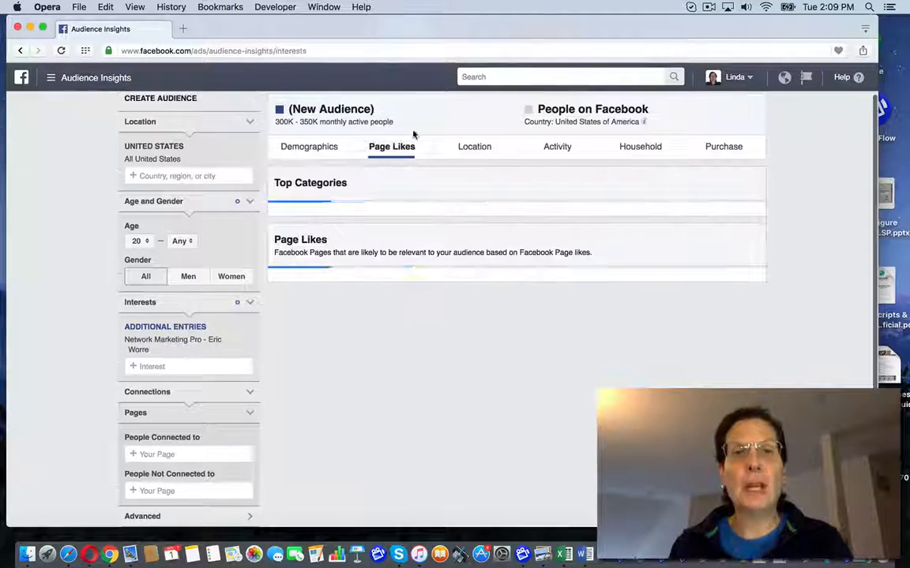
scroll(873, 209, "down", 2)
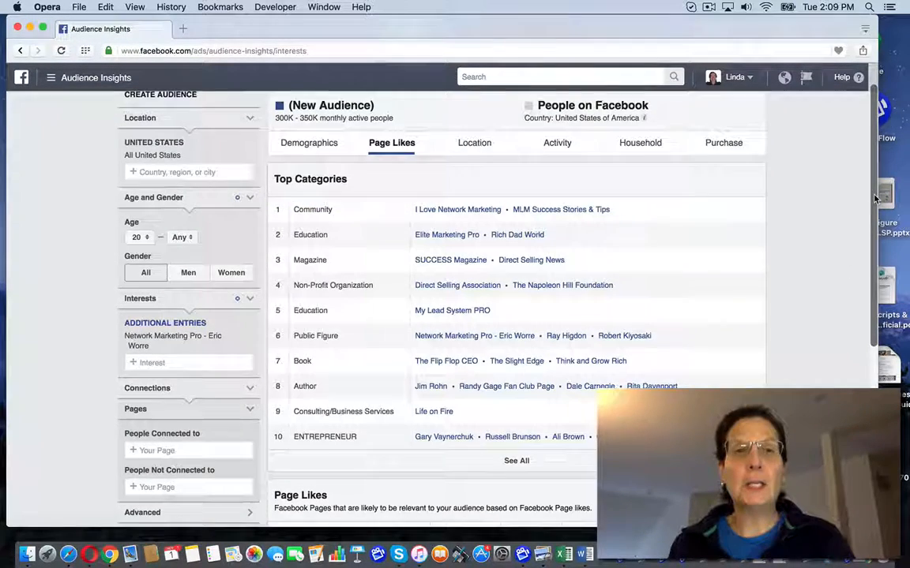
left_click_drag(874, 209, 850, 378)
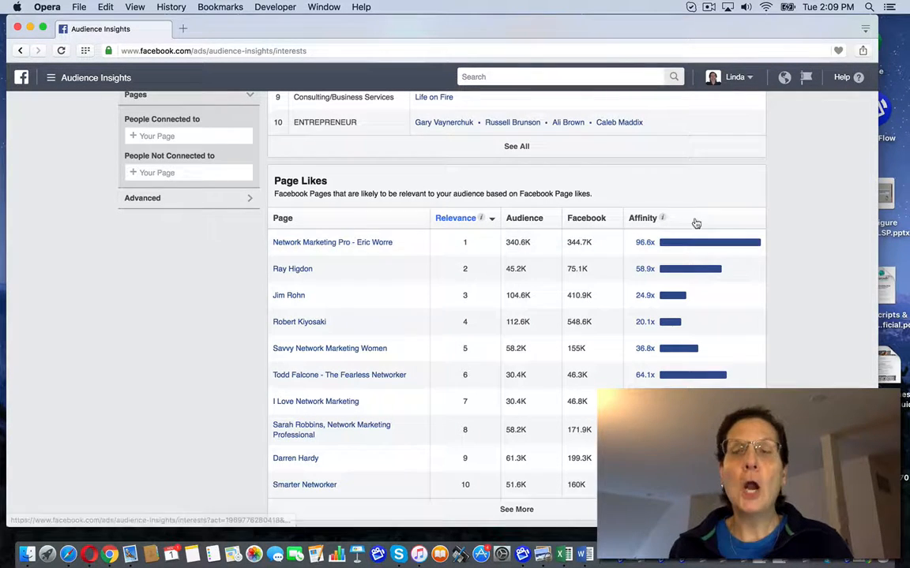
mouse_move(664, 218)
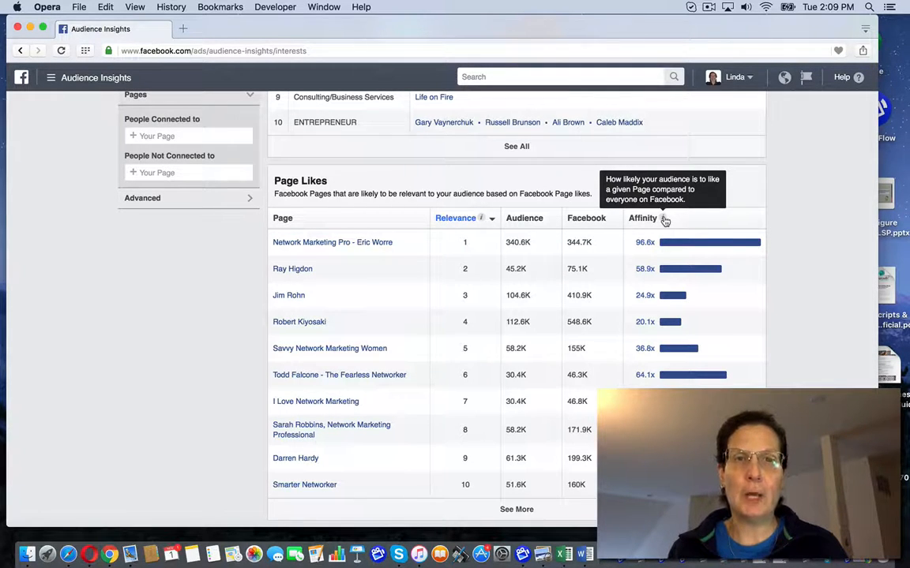
mouse_move(656, 245)
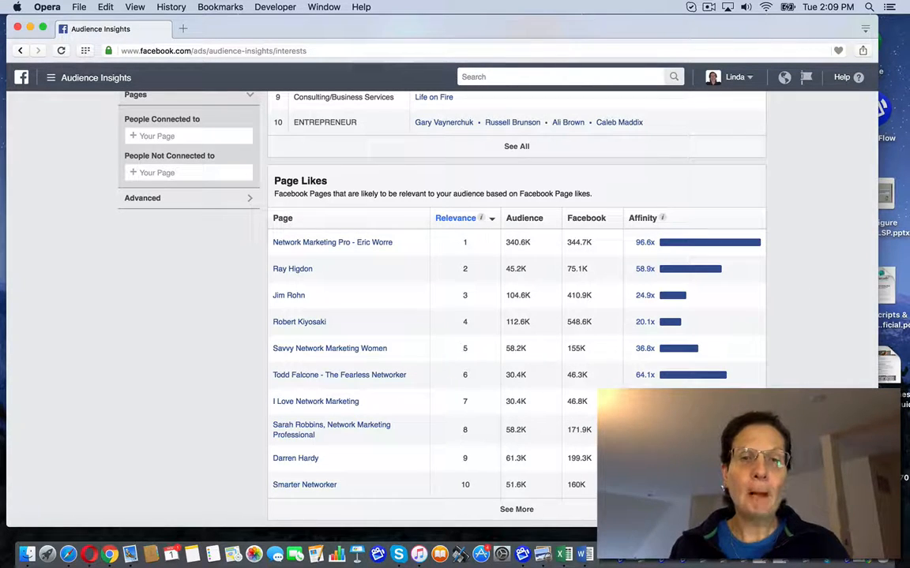
scroll(516, 300, "up", 5)
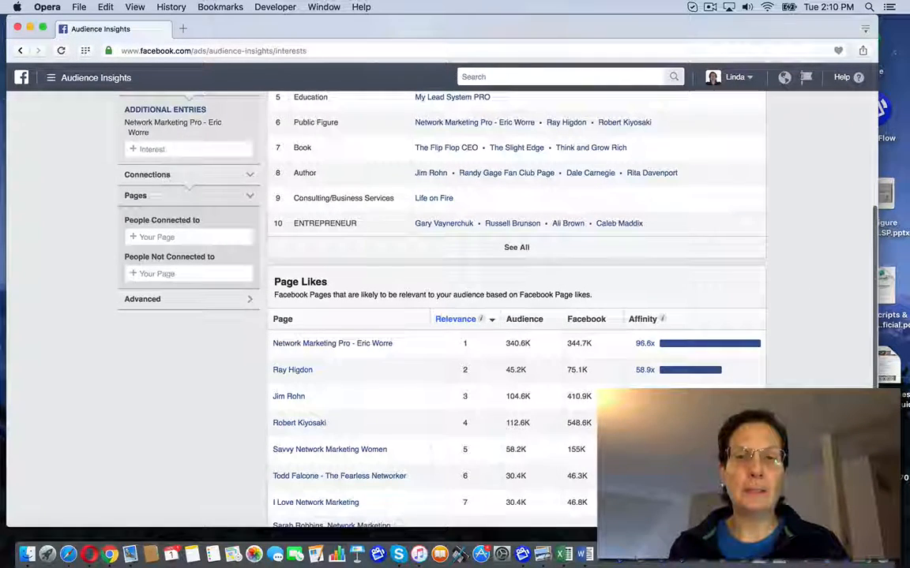
scroll(516, 300, "up", 5)
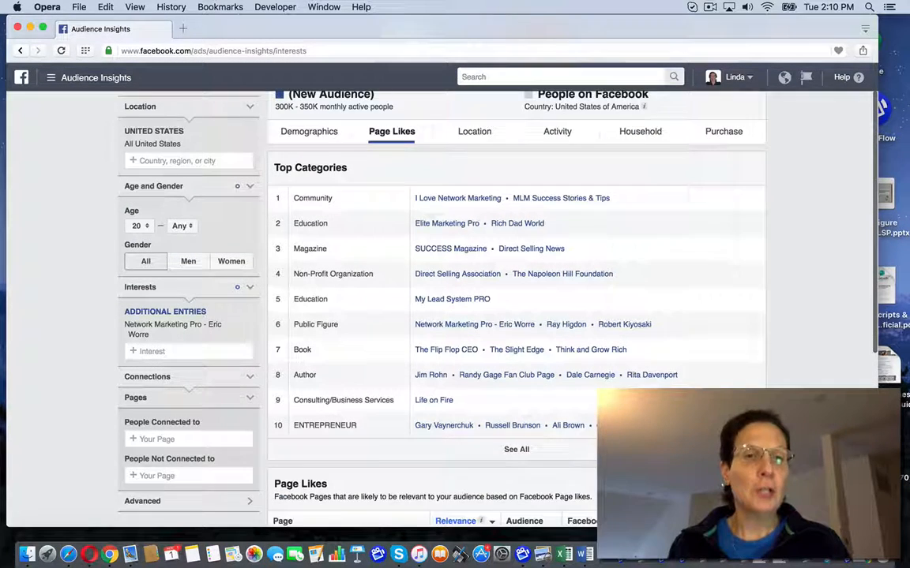
scroll(544, 238, "down", 1)
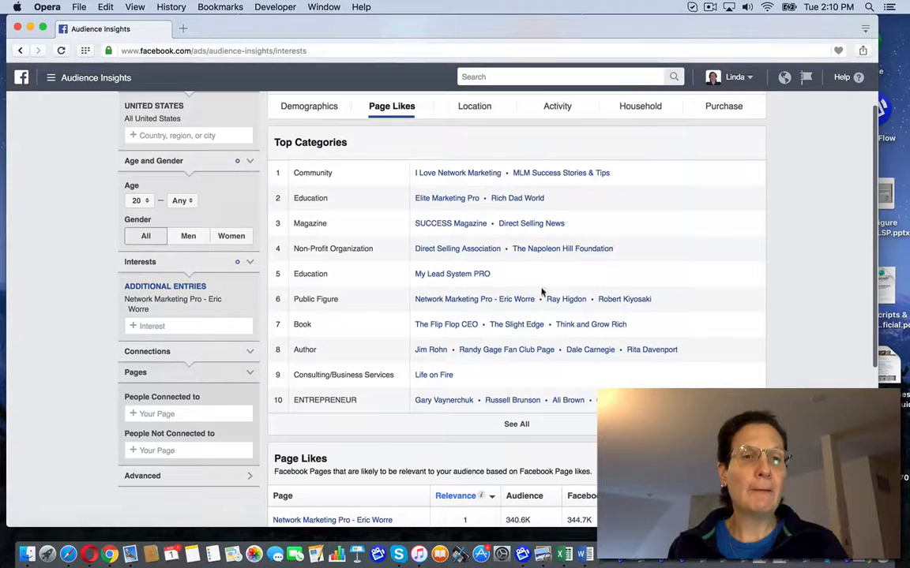
- Search the interest suggestions for "weight loss" and close them without adding an interest
left_click(168, 324)
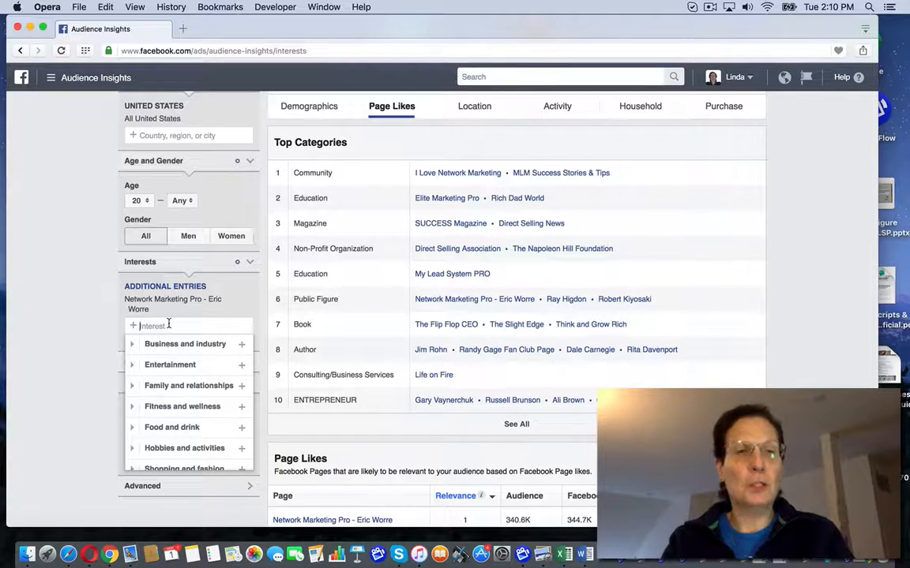
type("we")
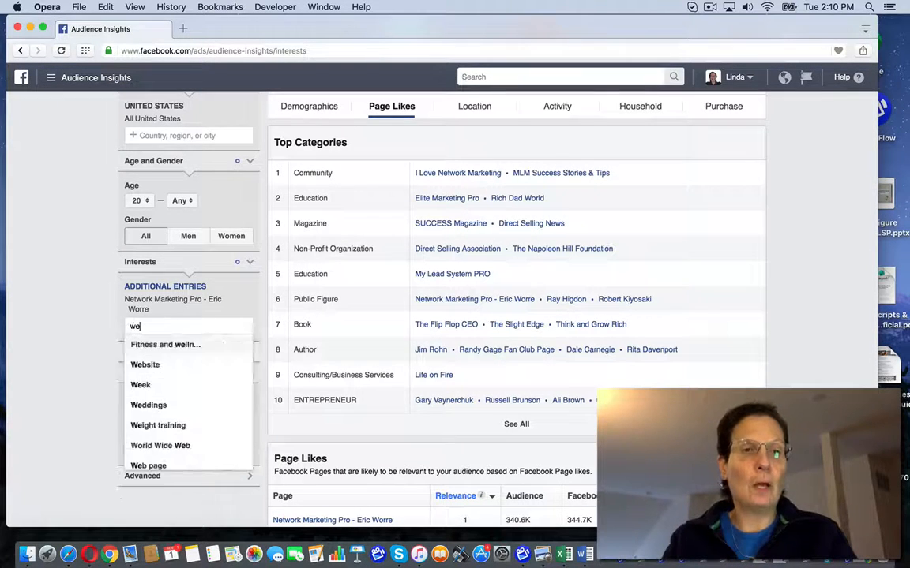
type("ight l")
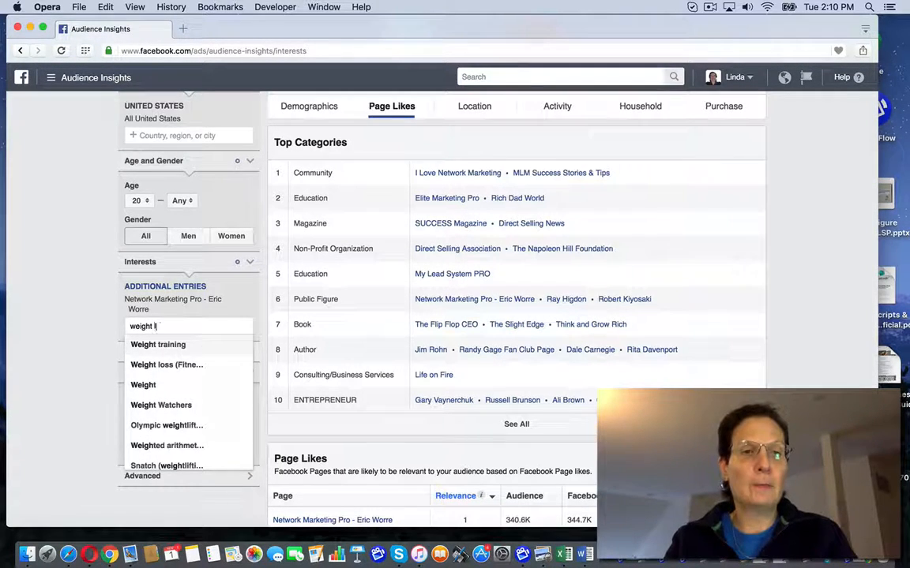
type("oo")
type("ss")
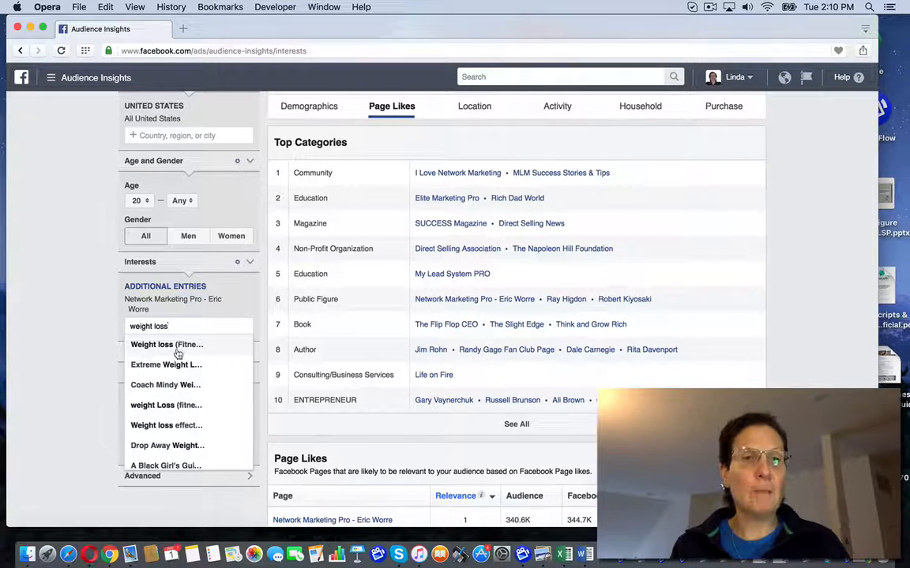
left_click(87, 335)
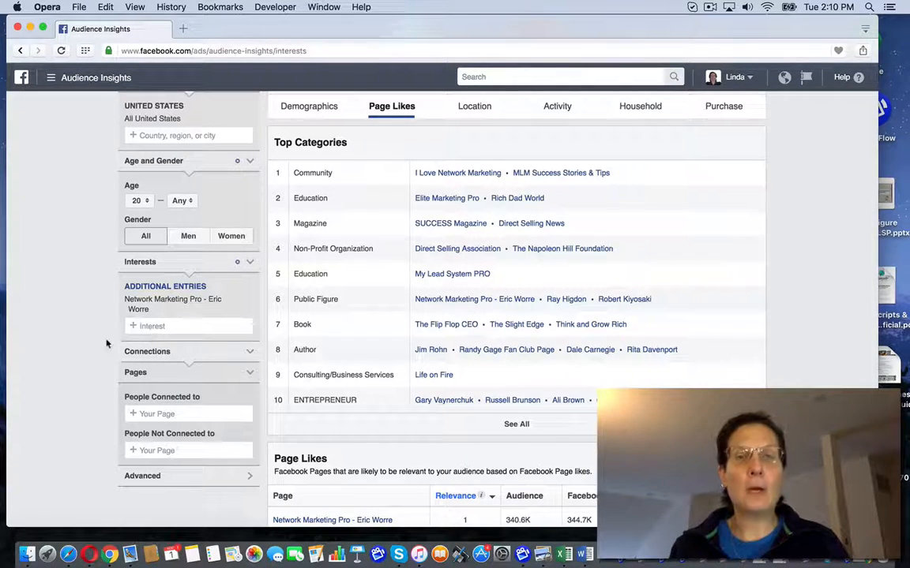
scroll(715, 203, "down", 2)
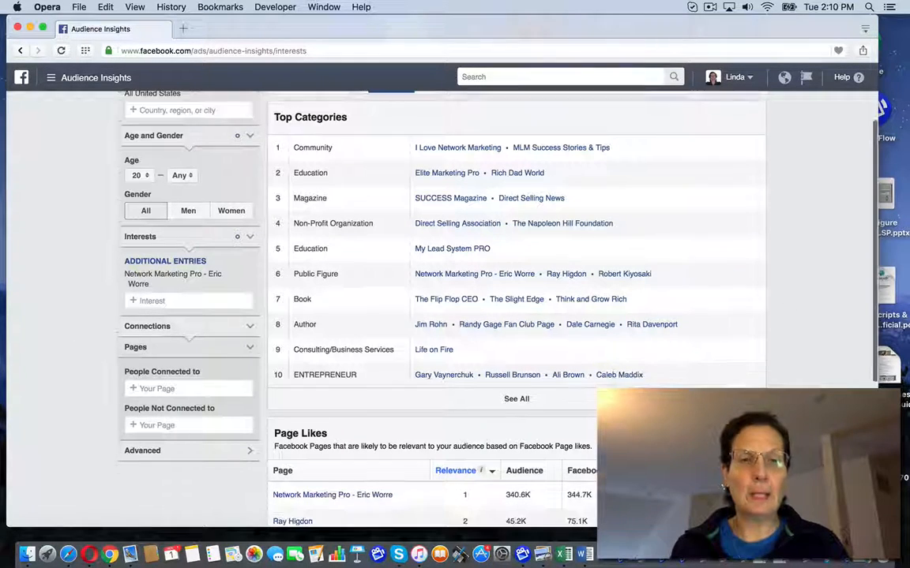
scroll(716, 204, "down", 8)
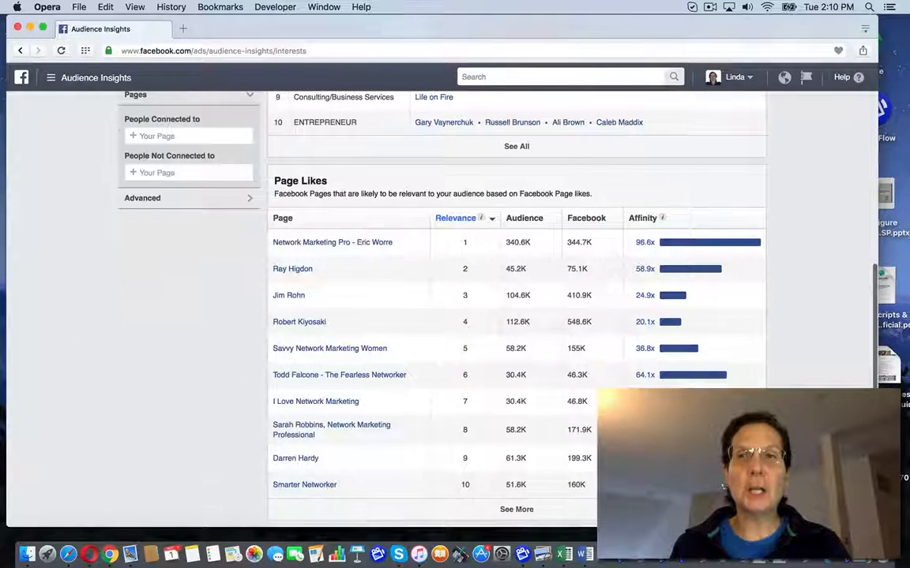
scroll(517, 308, "up", 6)
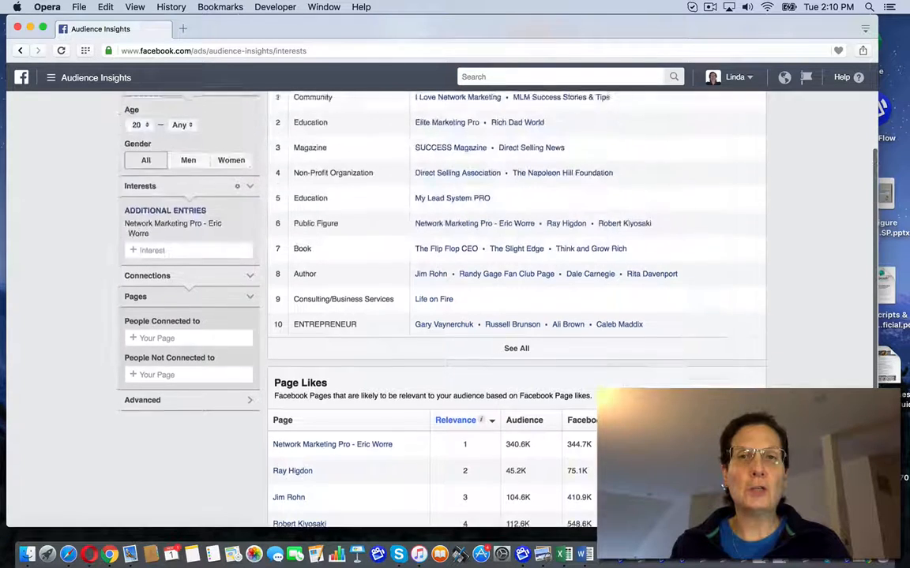
- Start an ad from this audience with the Ad Create Tool and continue with Promote your Page as the campaign objective
scroll(517, 307, "up", 5)
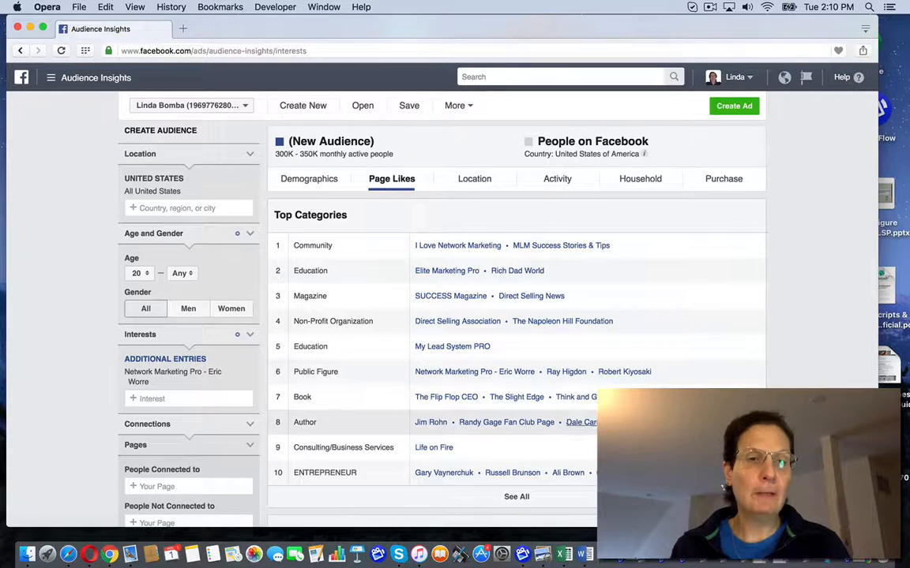
left_click(753, 107)
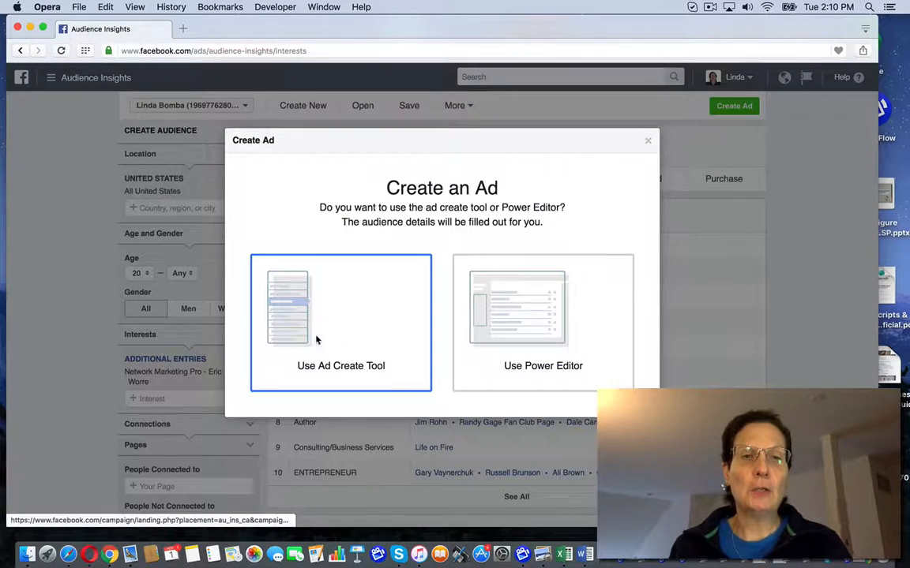
left_click(315, 339)
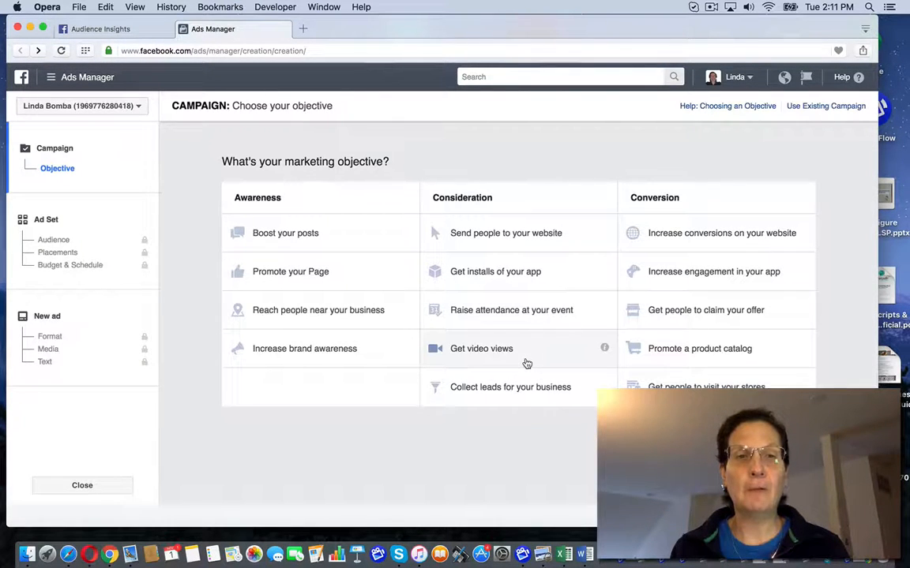
left_click(355, 273)
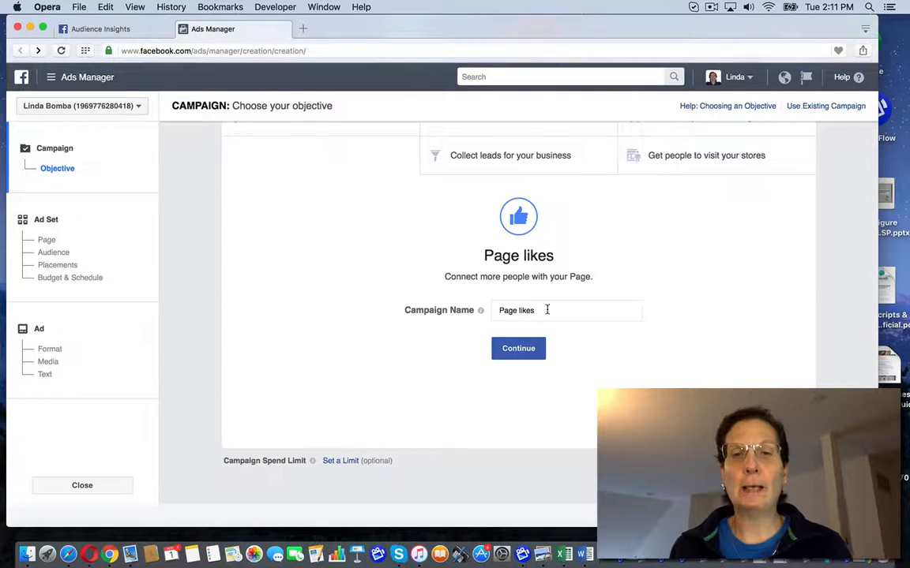
left_click(519, 349)
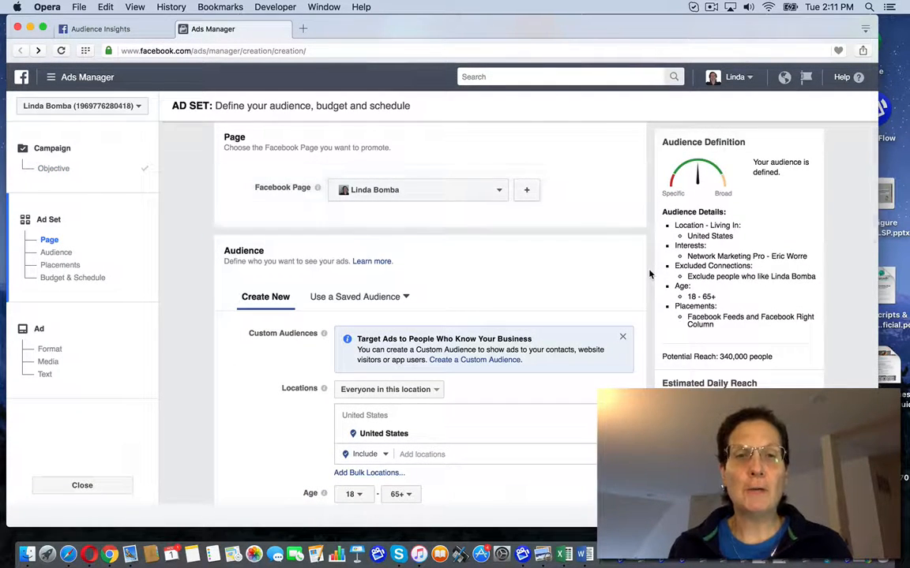
- Review the ad set's audience and placement settings and add English (All) as the audience's language
scroll(649, 270, "down", 2)
scroll(492, 285, "down", 3)
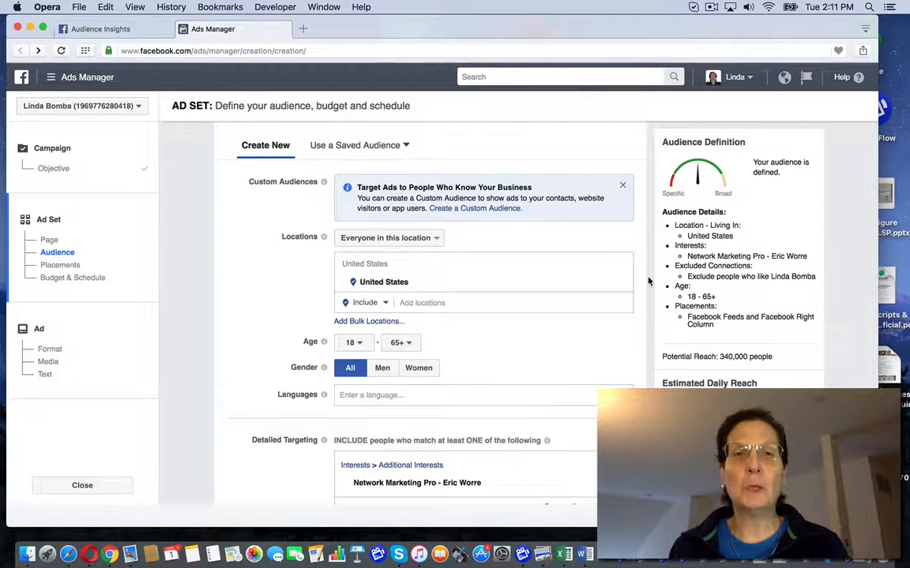
scroll(648, 281, "down", 5)
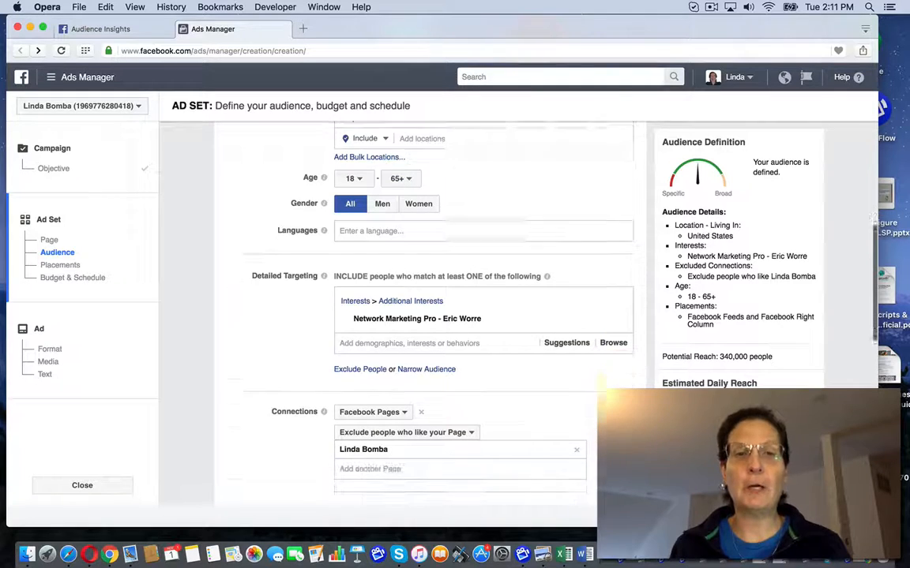
scroll(498, 316, "down", 3)
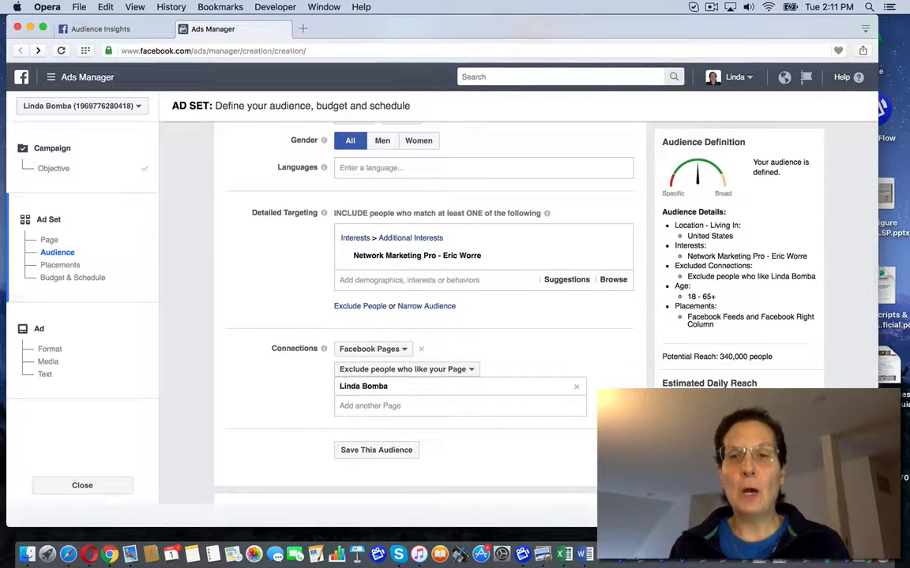
scroll(427, 315, "down", 5)
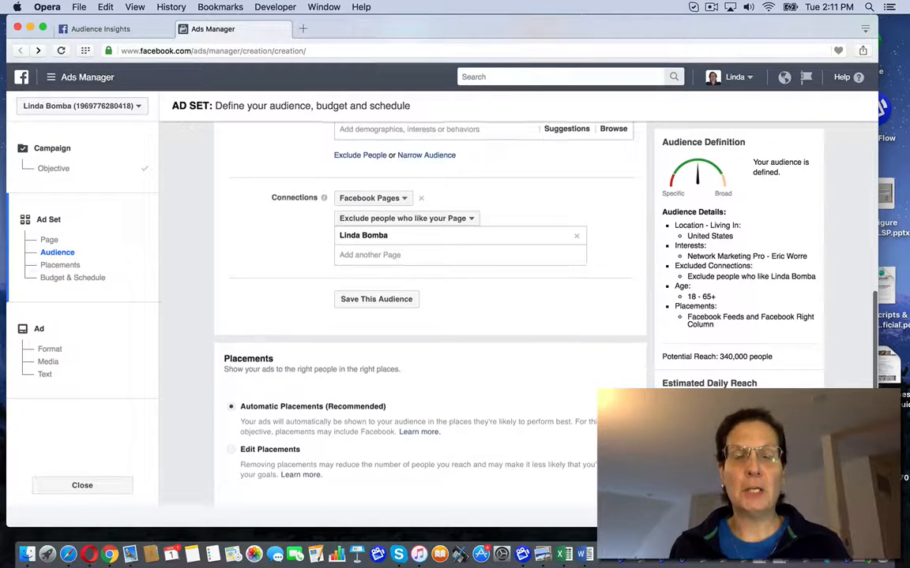
scroll(426, 316, "up", 15)
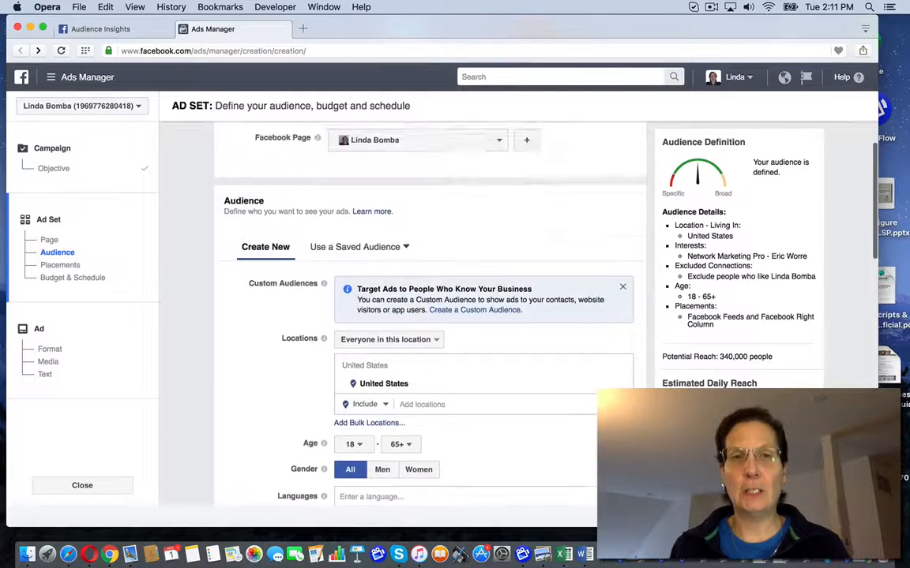
scroll(427, 316, "down", 6)
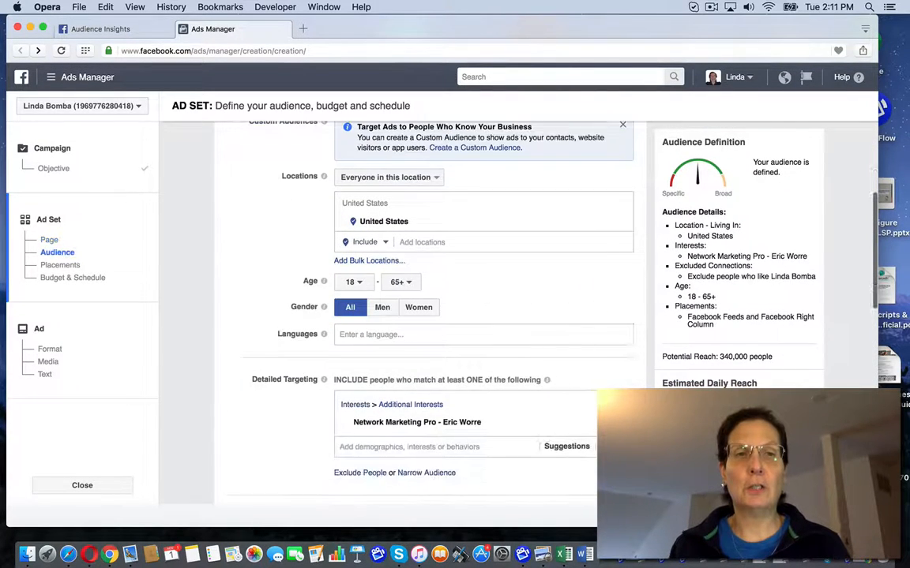
scroll(426, 316, "down", 2)
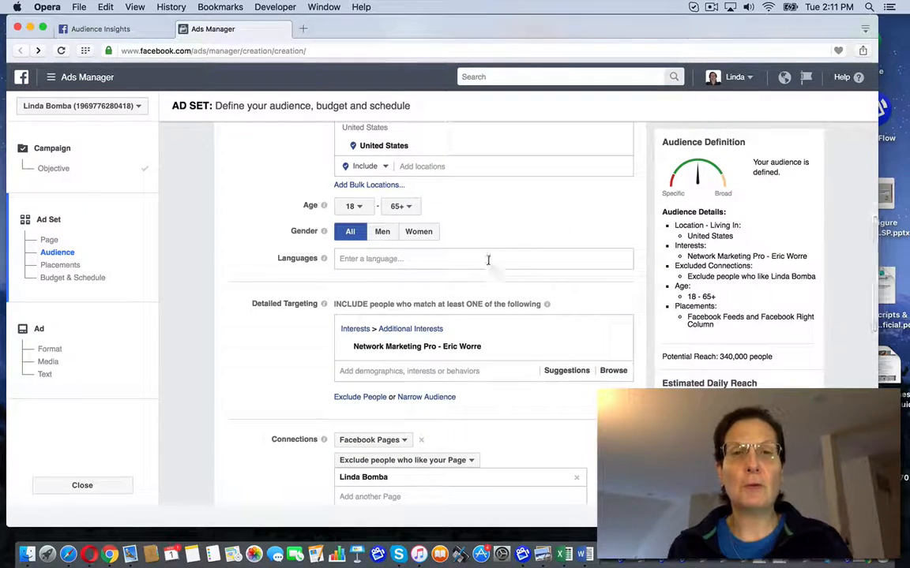
left_click(487, 258)
type("English")
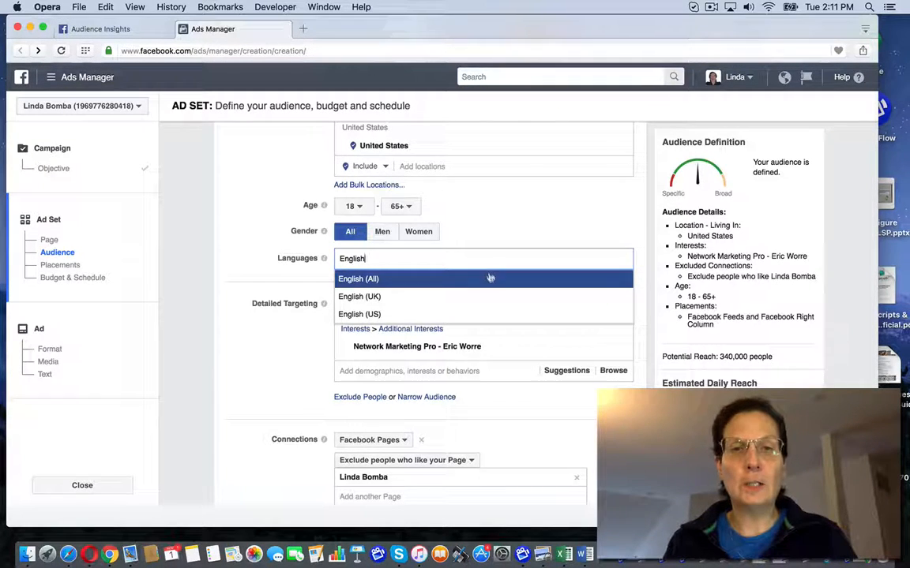
left_click(487, 277)
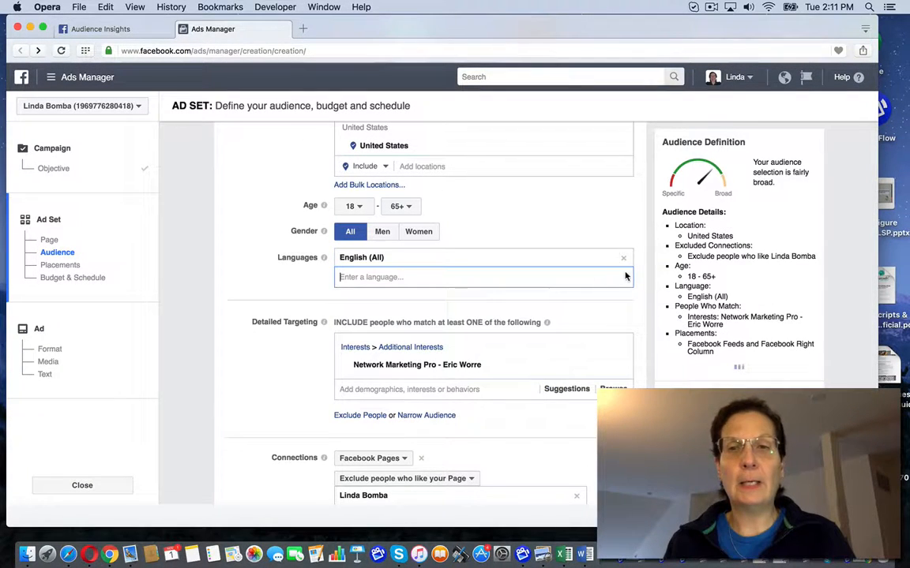
- Shift the browser window to examine the potential reach and estimated daily reach hidden behind the webcam, and move it back
scroll(552, 286, "down", 3)
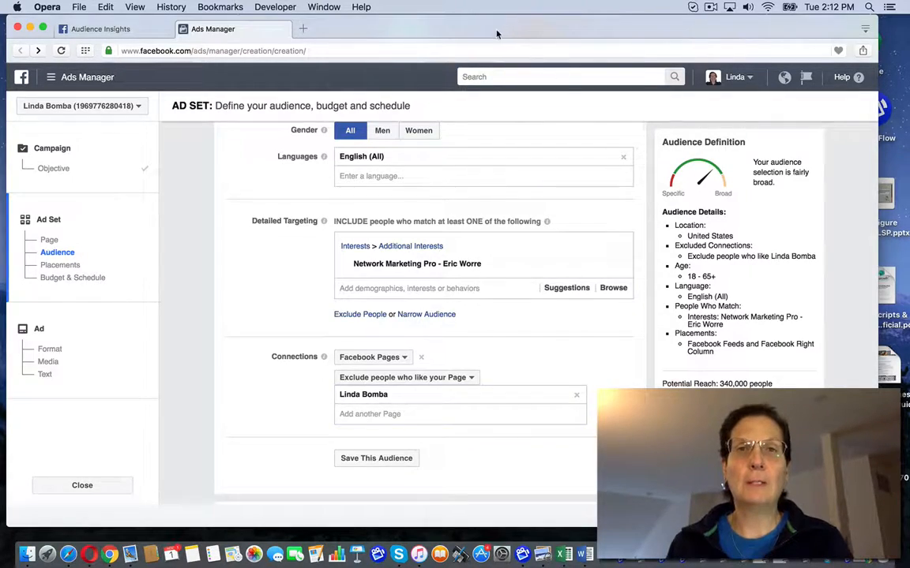
left_click_drag(497, 30, 1, 28)
left_click_drag(68, 28, 15, 26)
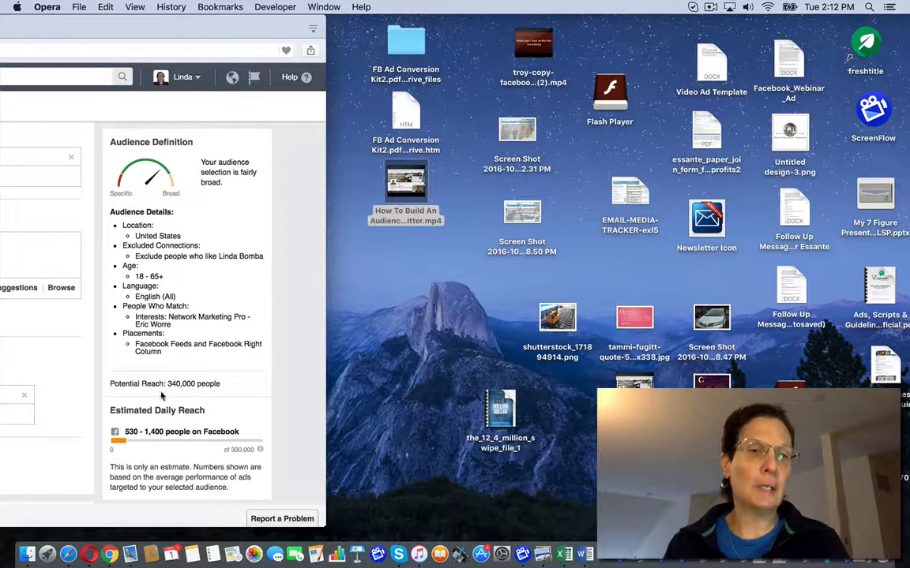
left_click_drag(195, 29, 172, 28)
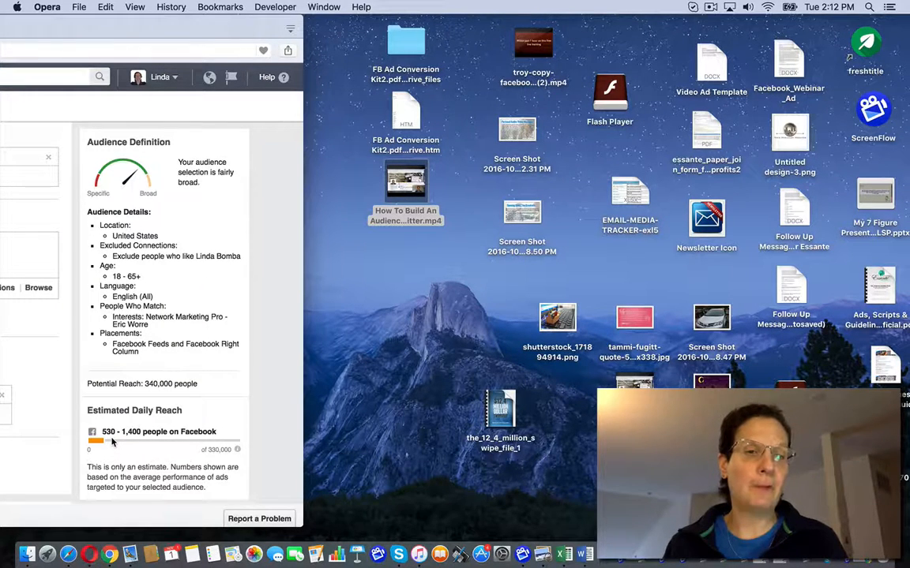
left_click_drag(120, 28, 659, 22)
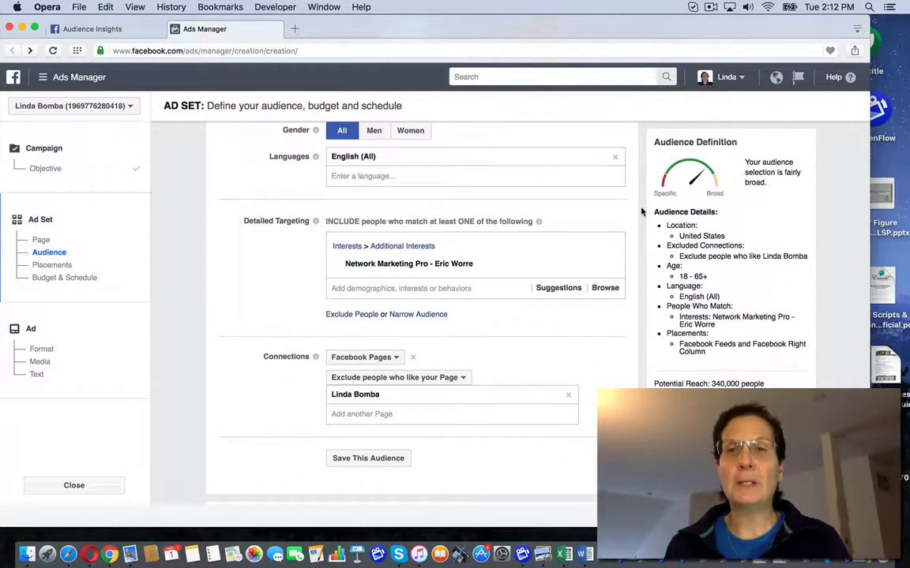
- Examine the summary offered for saving this audience and close it without saving
scroll(641, 212, "down", 3)
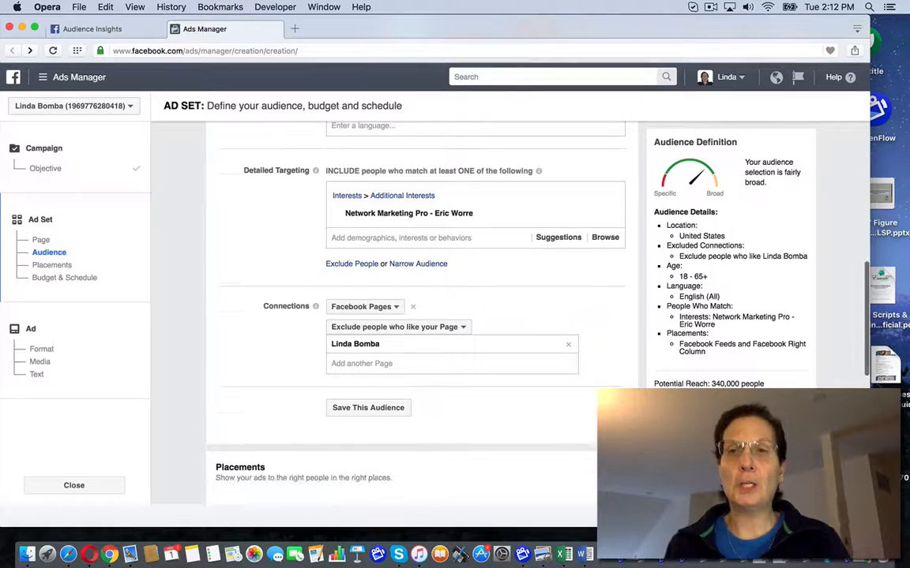
scroll(431, 238, "down", 2)
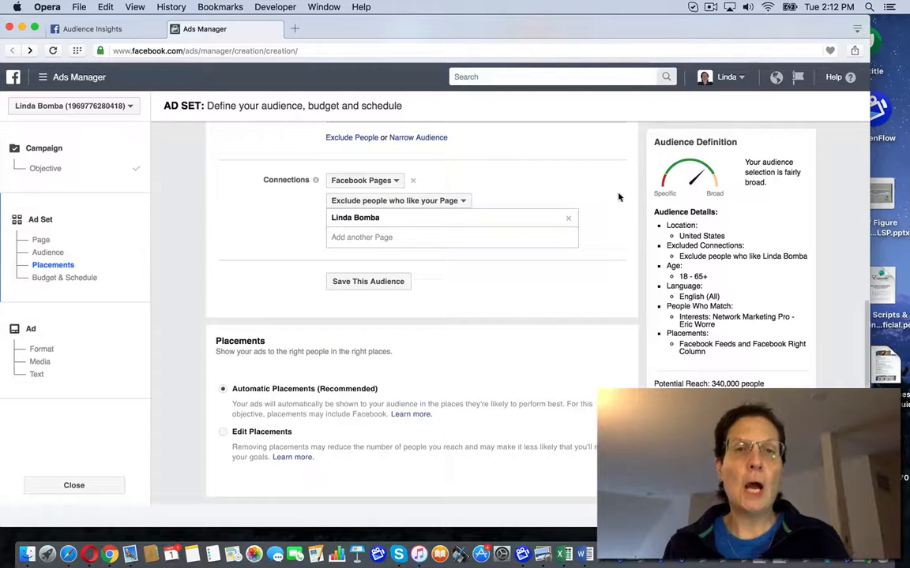
left_click(371, 281)
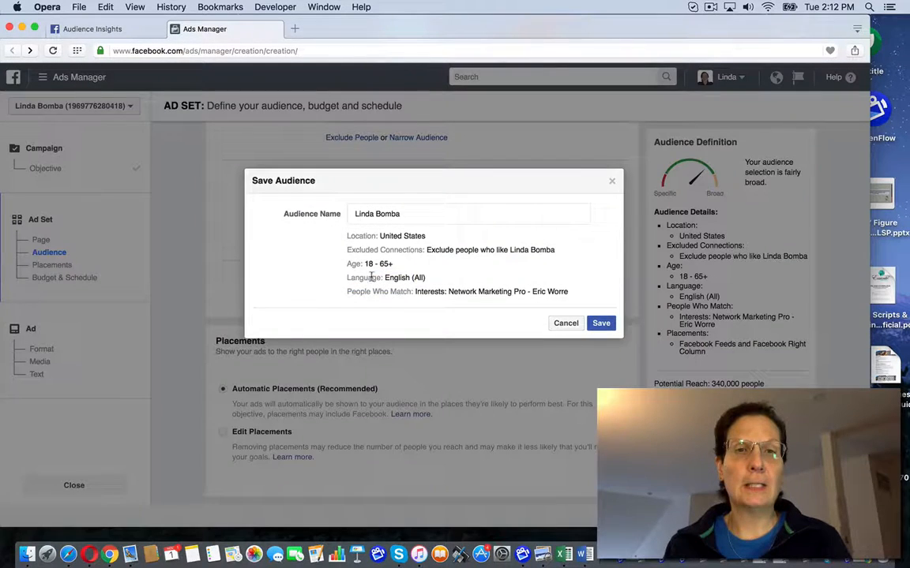
left_click(614, 183)
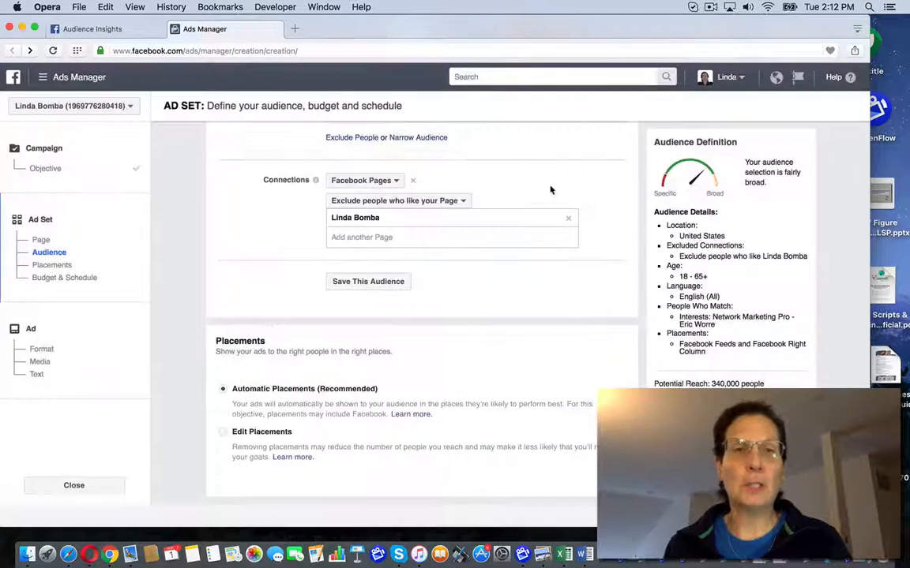
- Check the Facebook Pages connection options and select Exclude people who like your Page
left_click(464, 202)
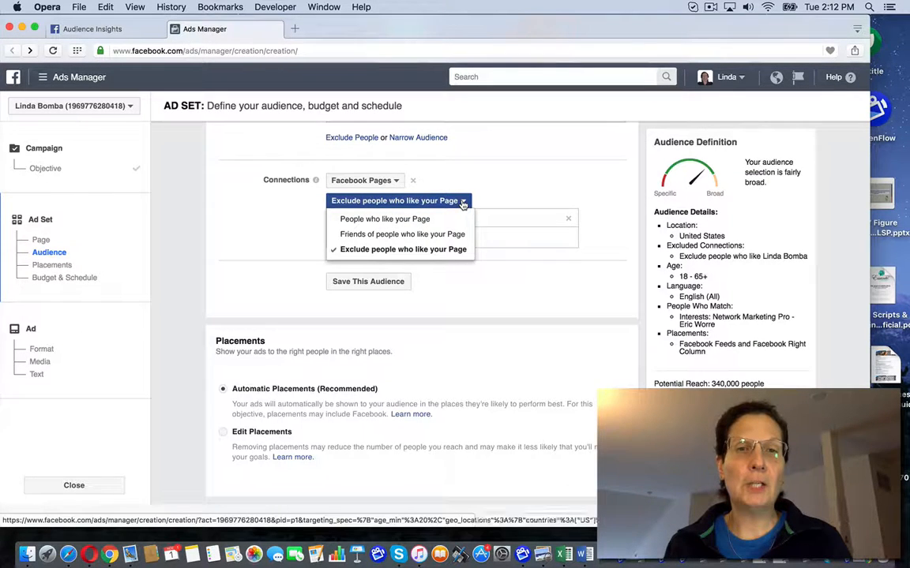
left_click(450, 250)
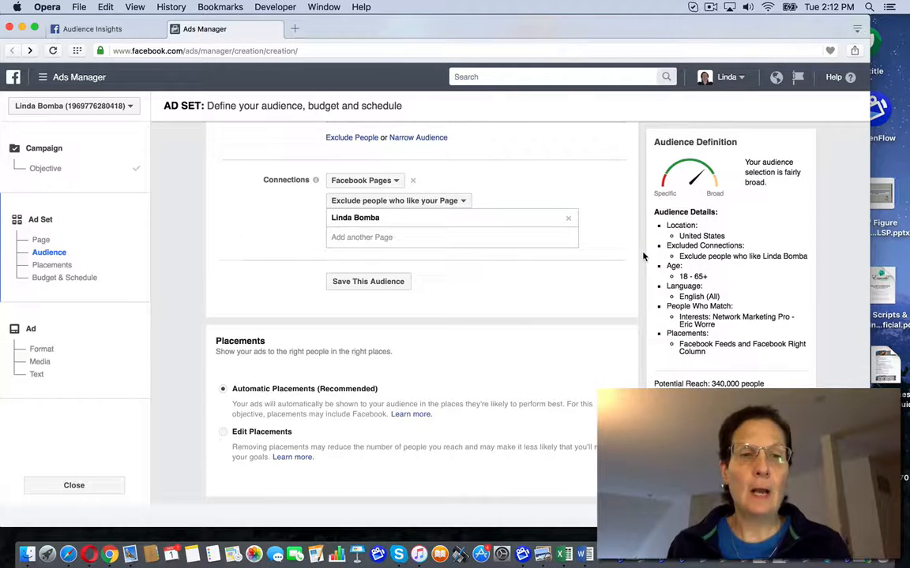
- Switch the ad placements to Edit Placements and limit the device types to Mobile Only
scroll(644, 257, "down", 1)
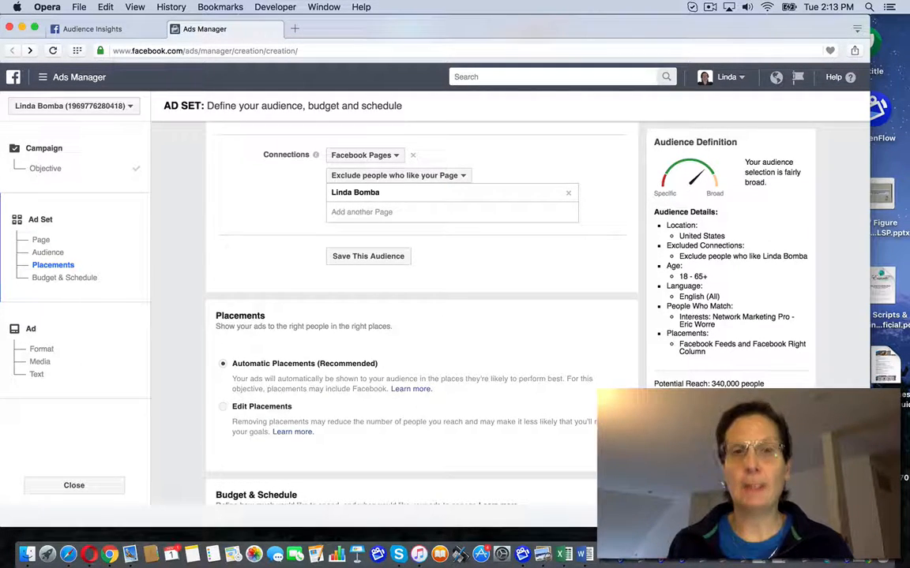
scroll(418, 316, "down", 3)
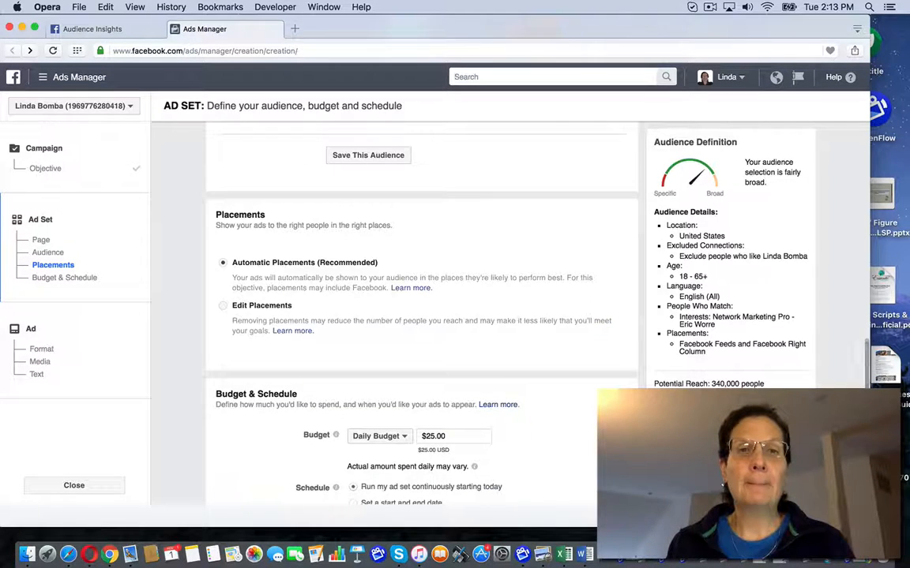
scroll(418, 316, "down", 2)
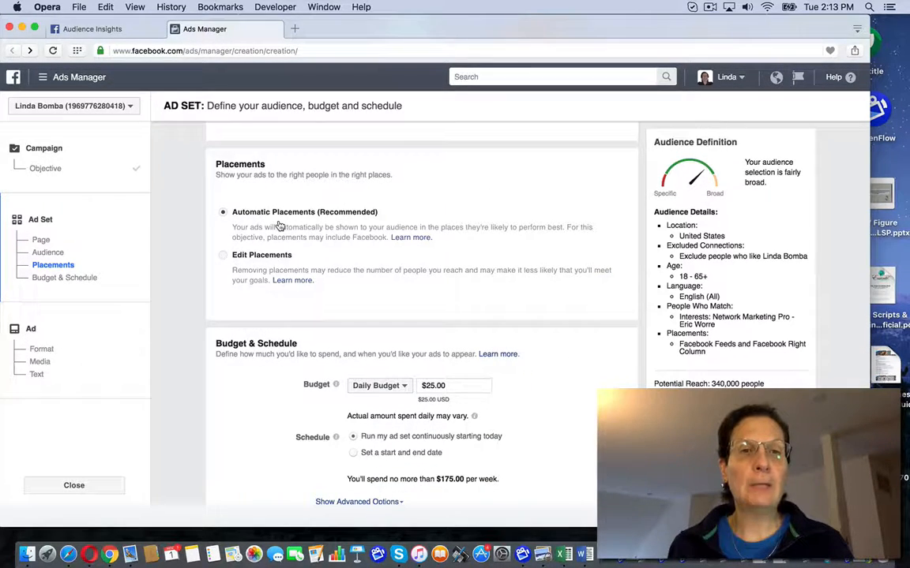
left_click(223, 257)
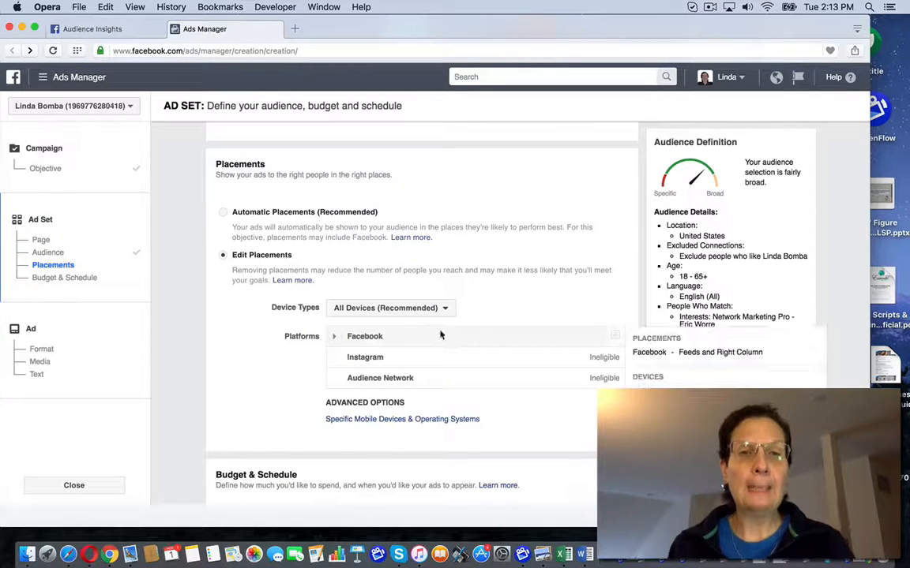
left_click(445, 309)
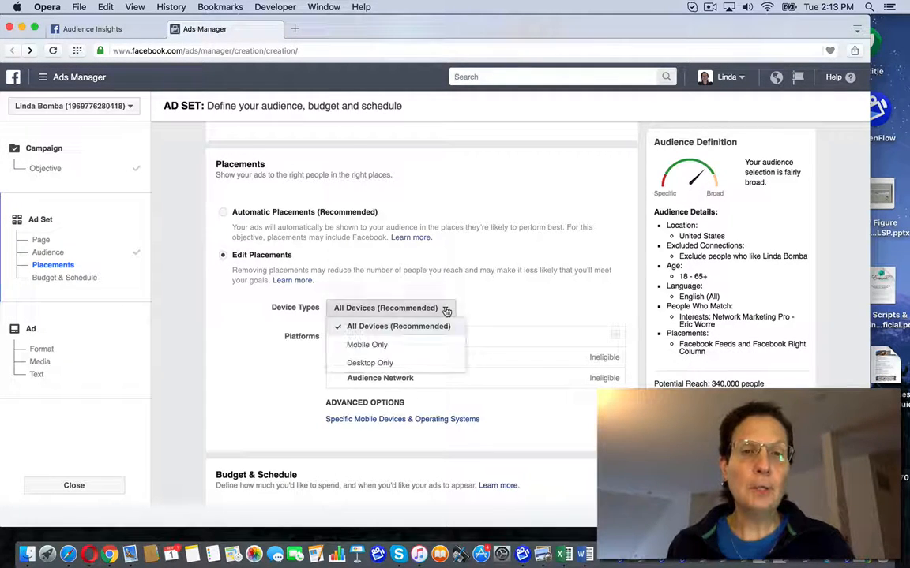
left_click(426, 347)
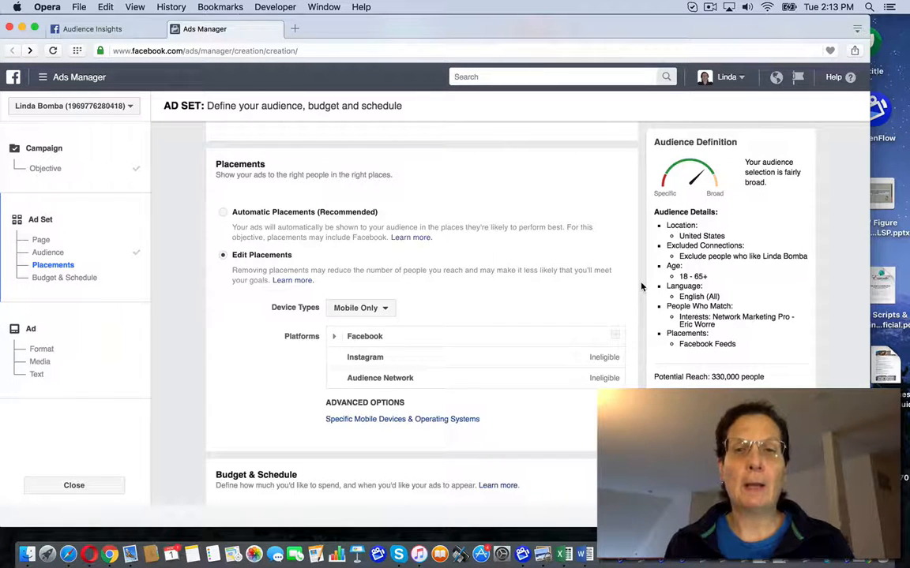
- Add "Likes Campaign" to the end of the ad set name and continue to the ad creation stage
scroll(641, 287, "down", 2)
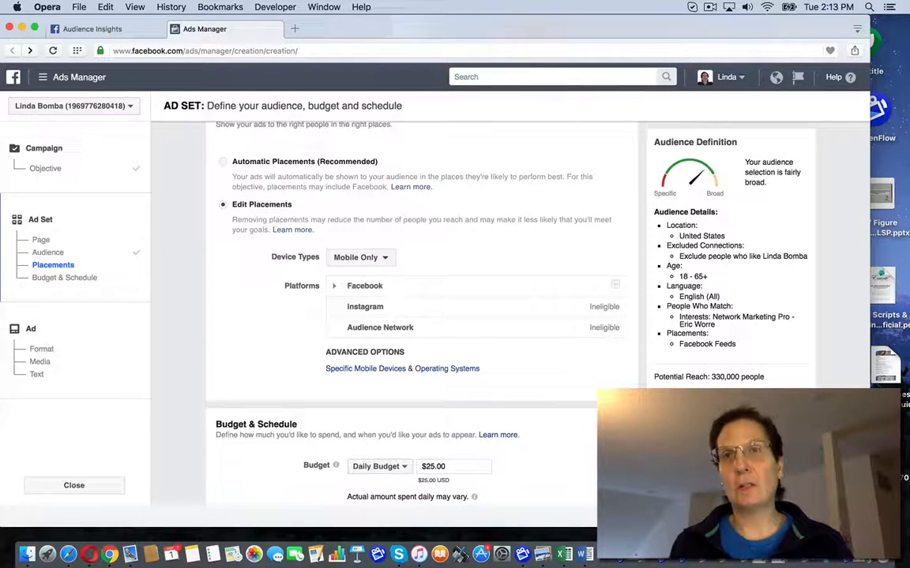
scroll(418, 316, "down", 3)
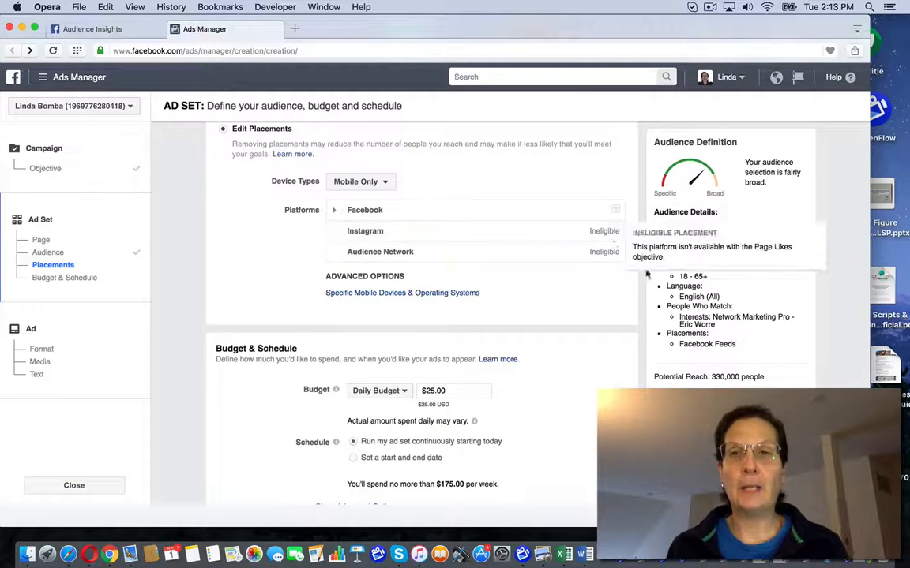
scroll(641, 296, "up", 3)
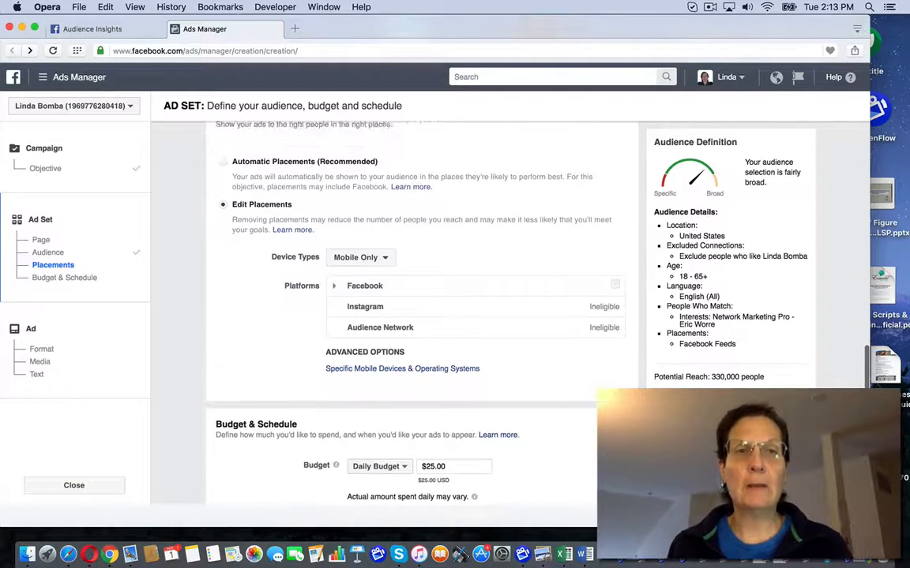
scroll(641, 295, "down", 4)
scroll(566, 283, "down", 4)
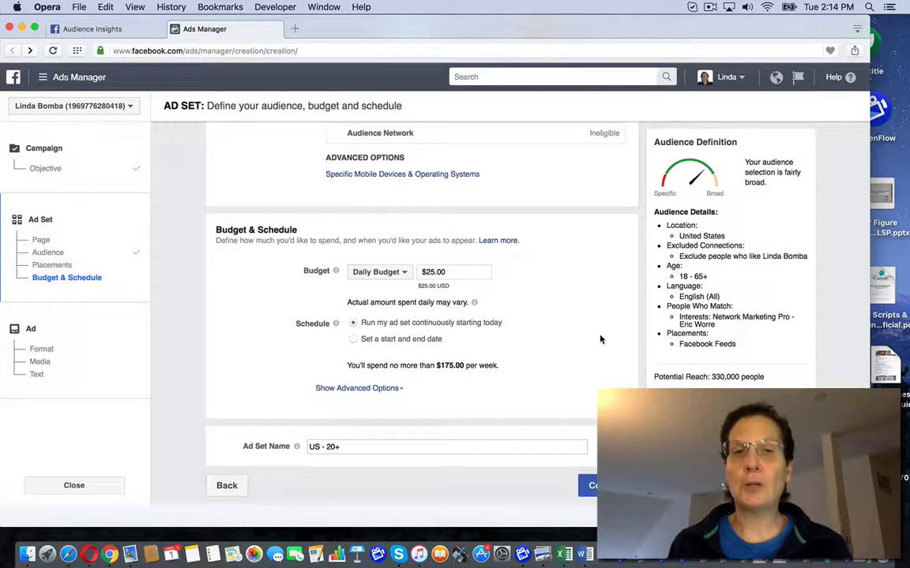
left_click(379, 447)
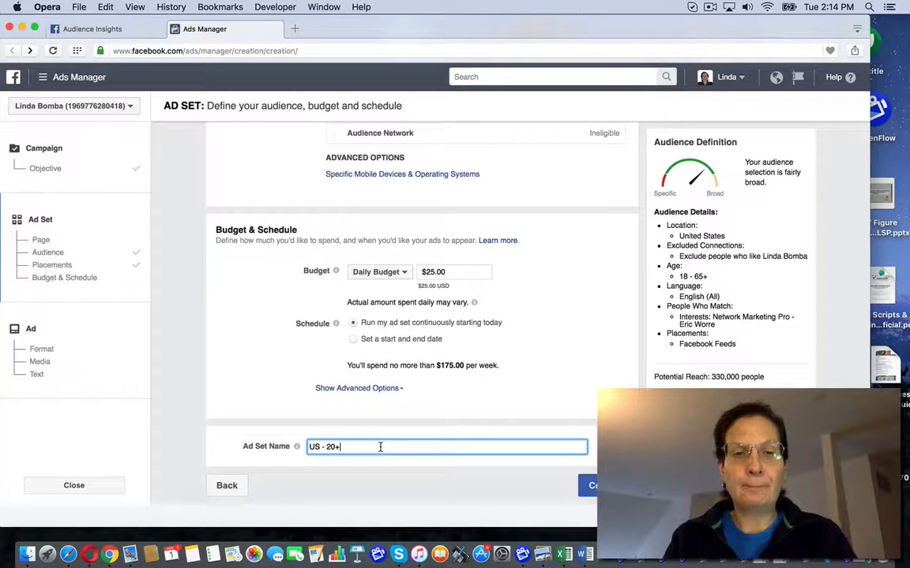
type("Likes Cm")
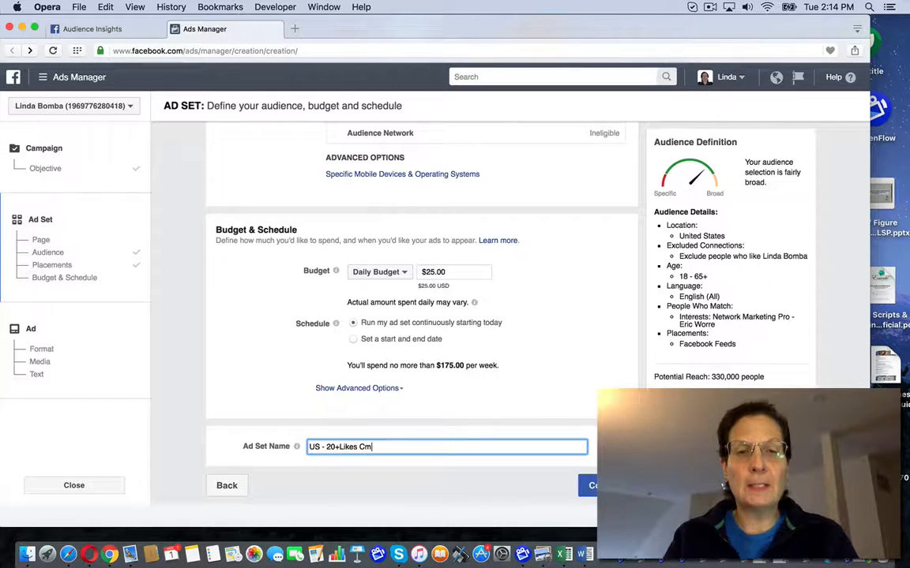
type("amapi")
key("BackSpace")
key("BackSpace")
key("BackSpace")
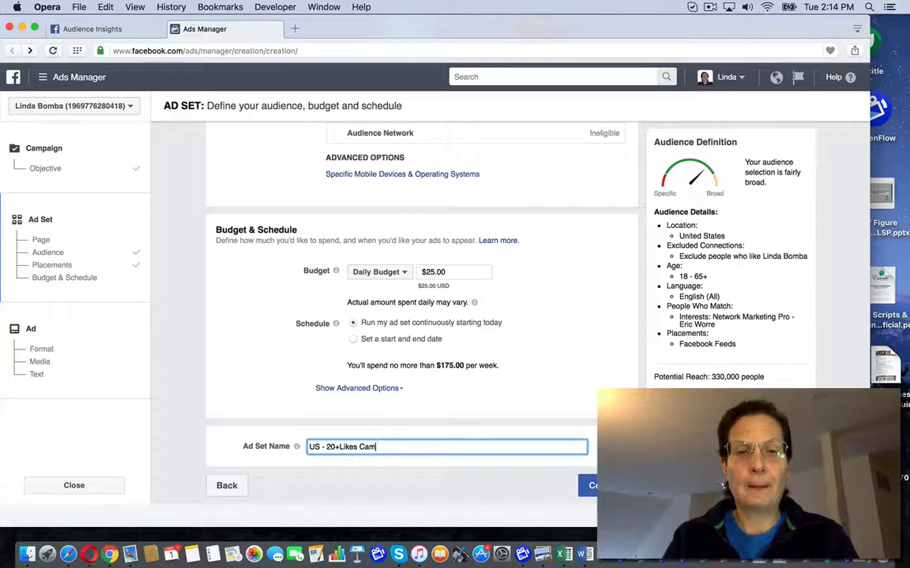
type("paign")
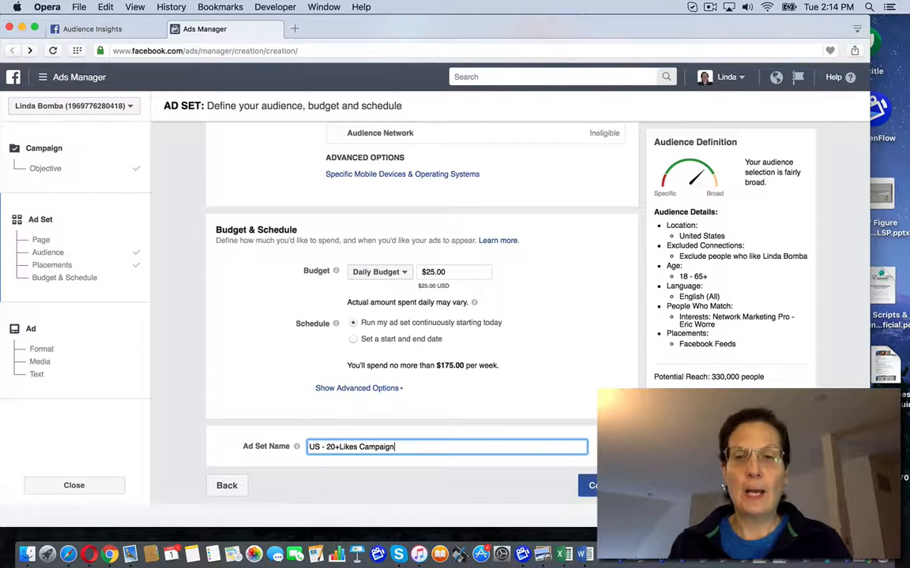
left_click(606, 486)
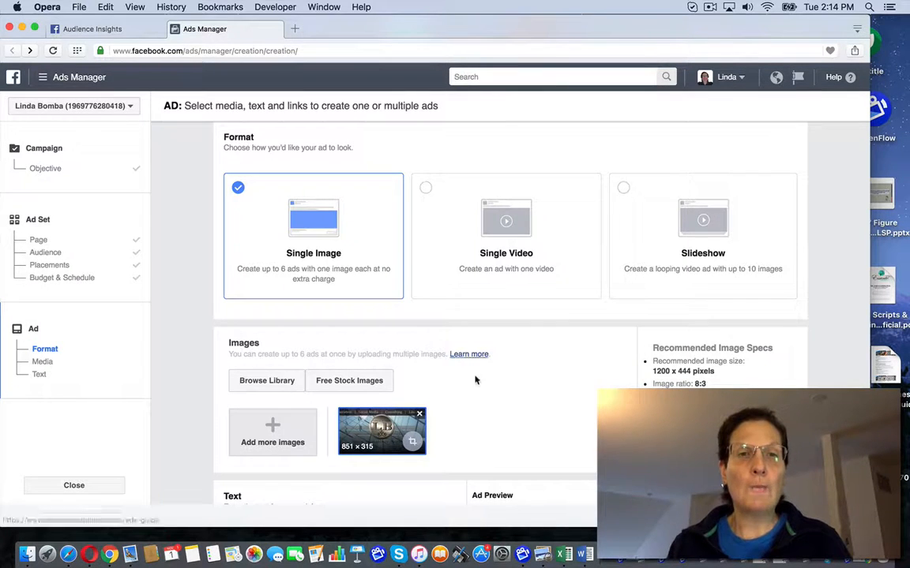
- Remove the current banner image from the ad and replace it with the dark group photo from the image library
left_click(421, 416)
left_click(280, 439)
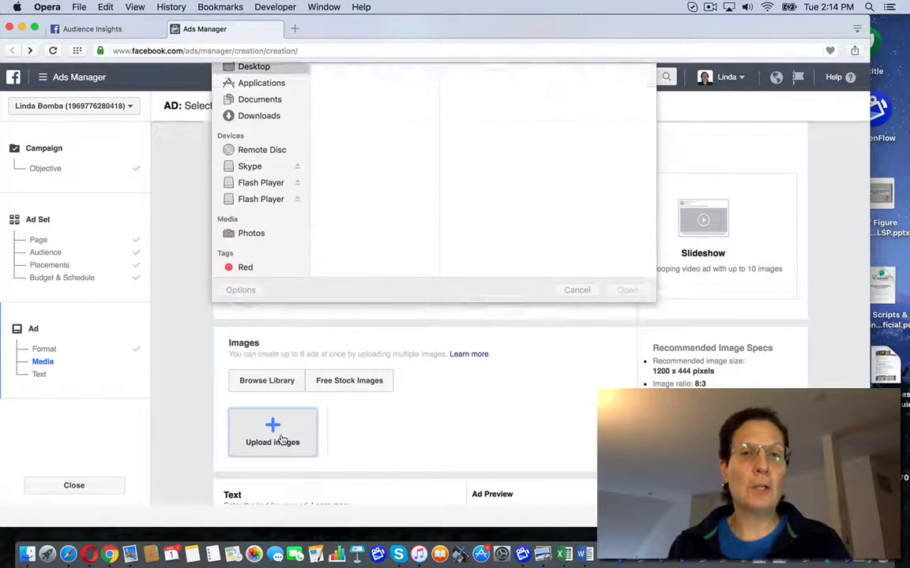
left_click(575, 325)
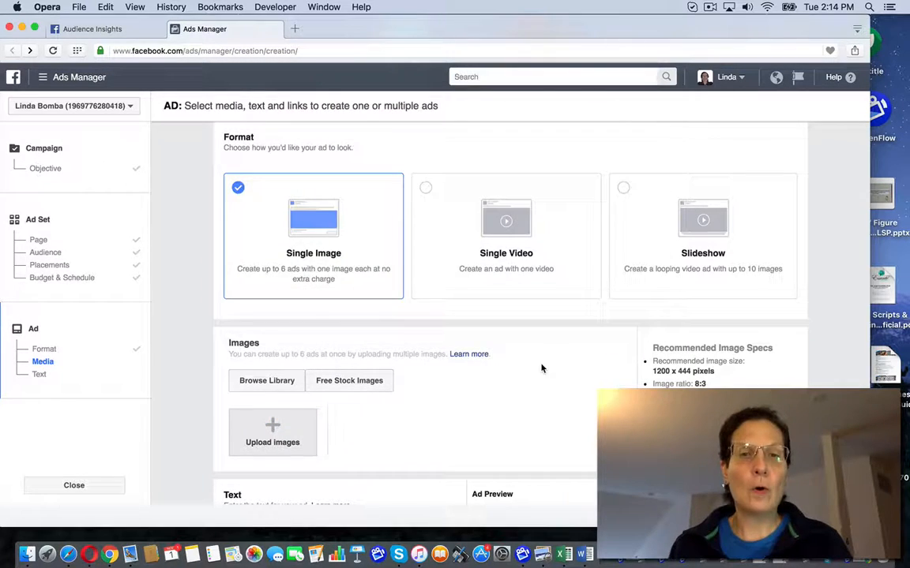
left_click(266, 380)
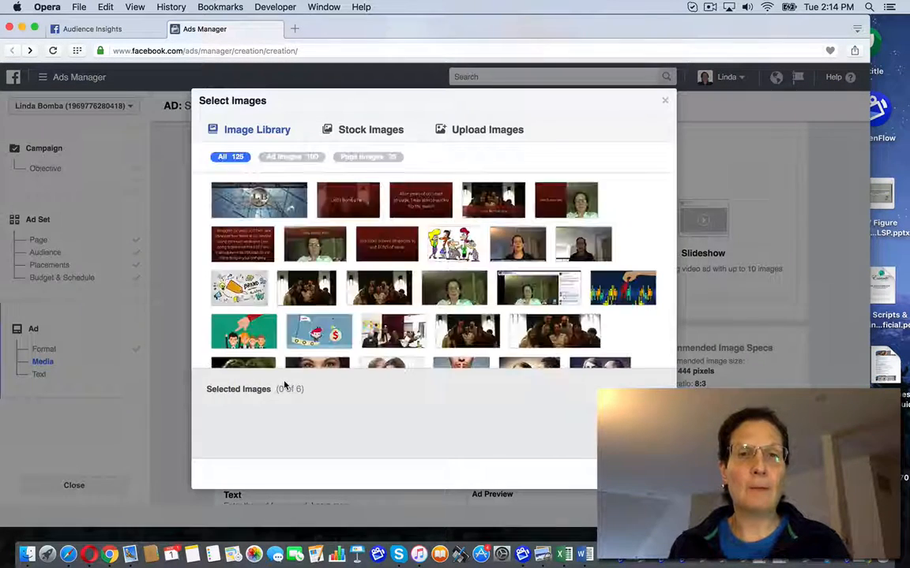
left_click(378, 293)
left_click(648, 474)
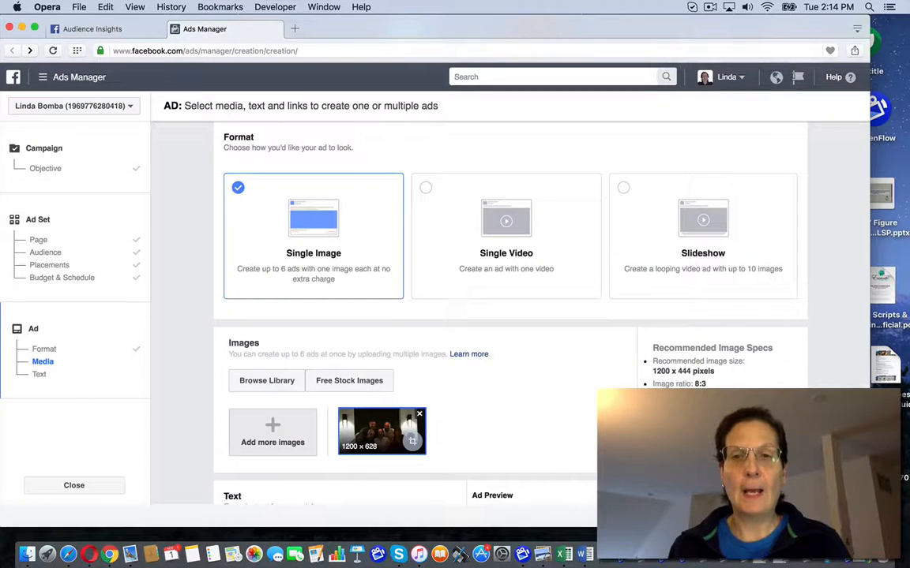
- Replace the ad text with "I struggled for years and then rank advanced four times in six months."
scroll(824, 358, "down", 8)
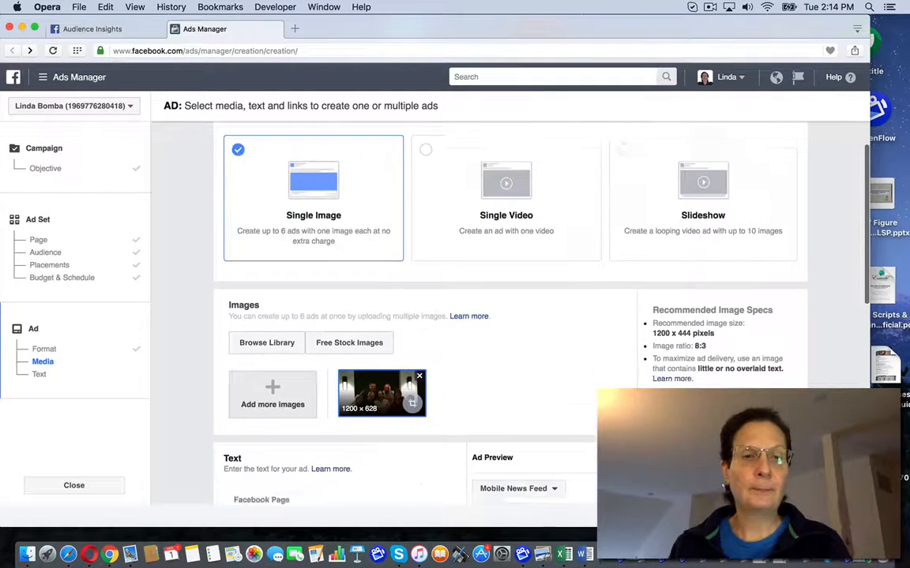
scroll(733, 359, "down", 3)
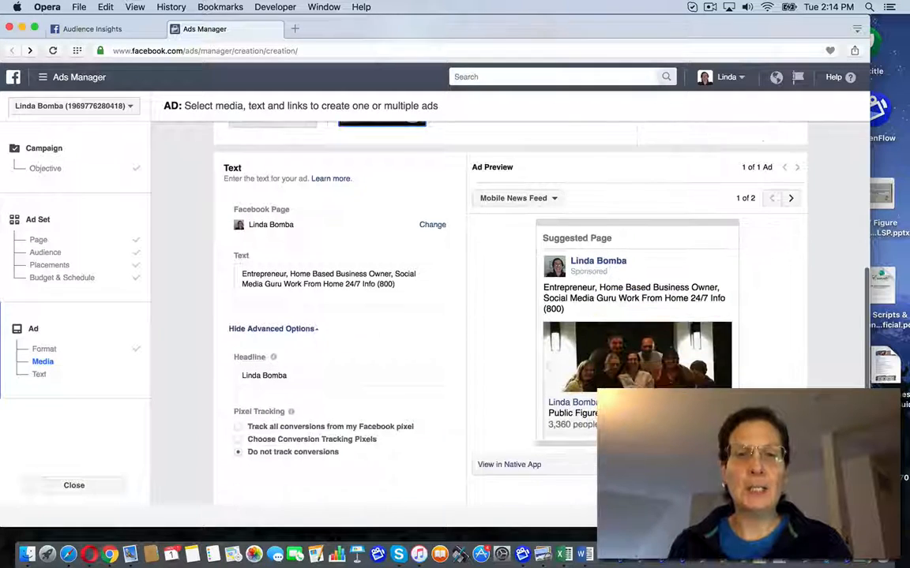
left_click(406, 260)
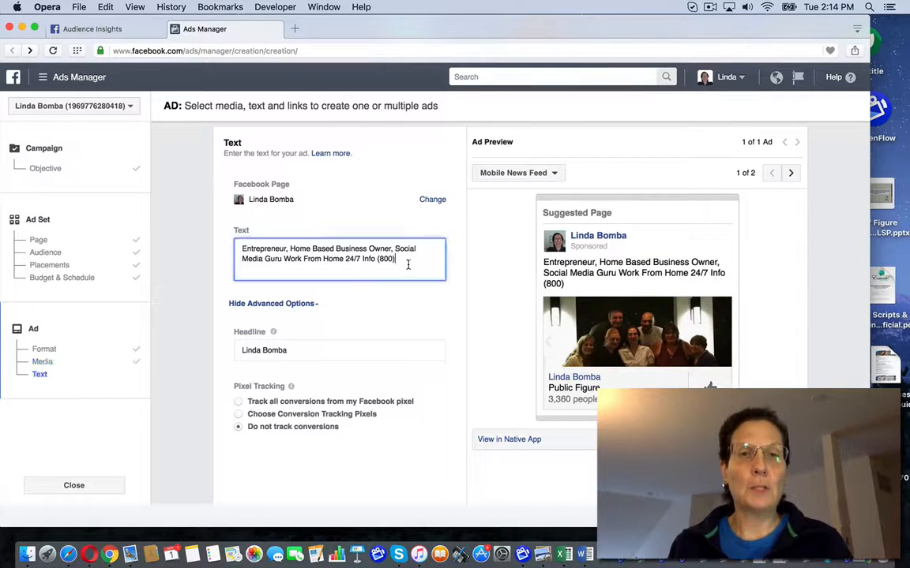
left_click_drag(406, 259, 242, 248)
key("BackSpace")
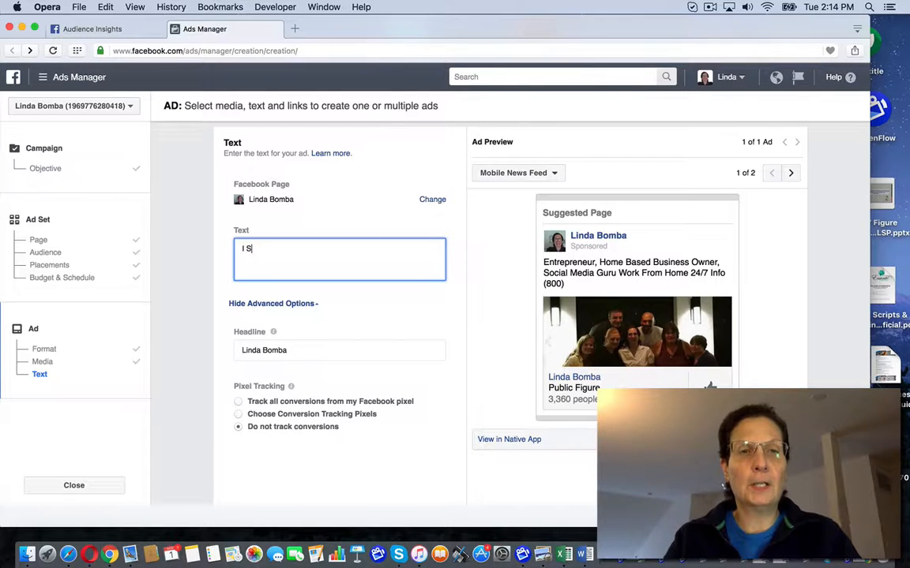
type("I struggled for ye")
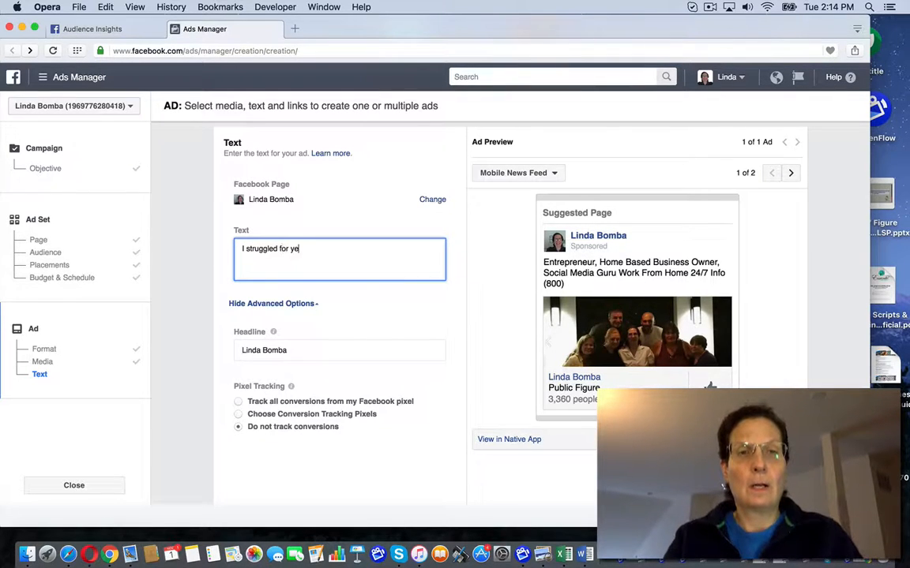
type("ars and then rank")
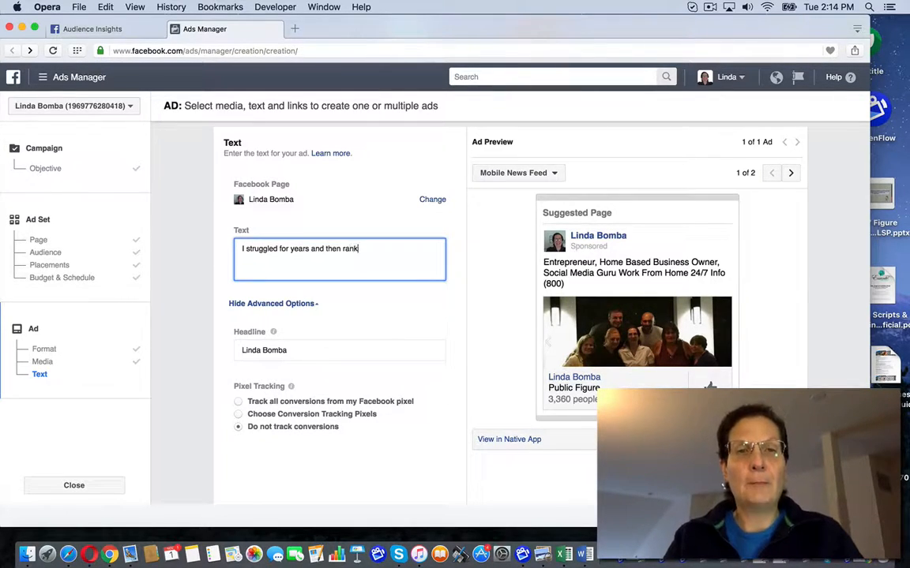
type(" advanc")
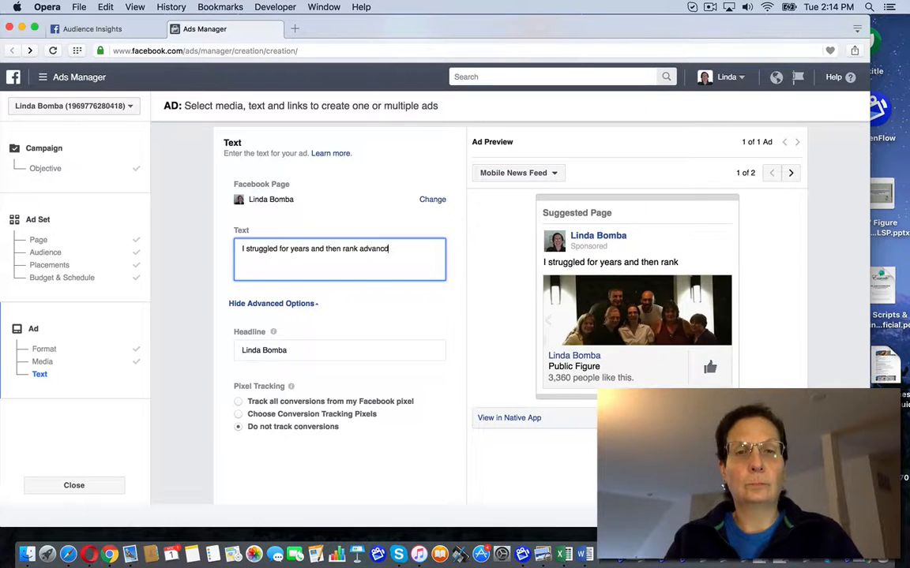
type("ed four times ")
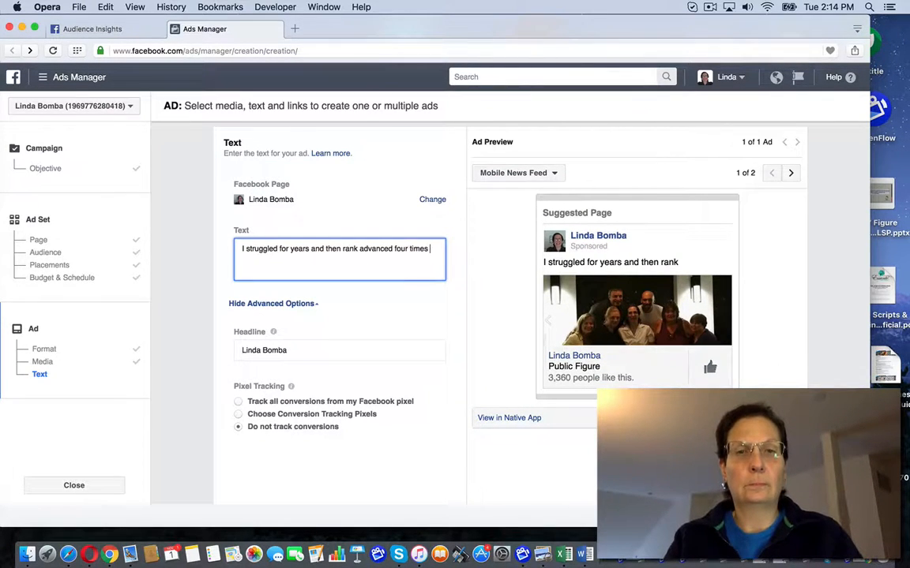
type("in six mon")
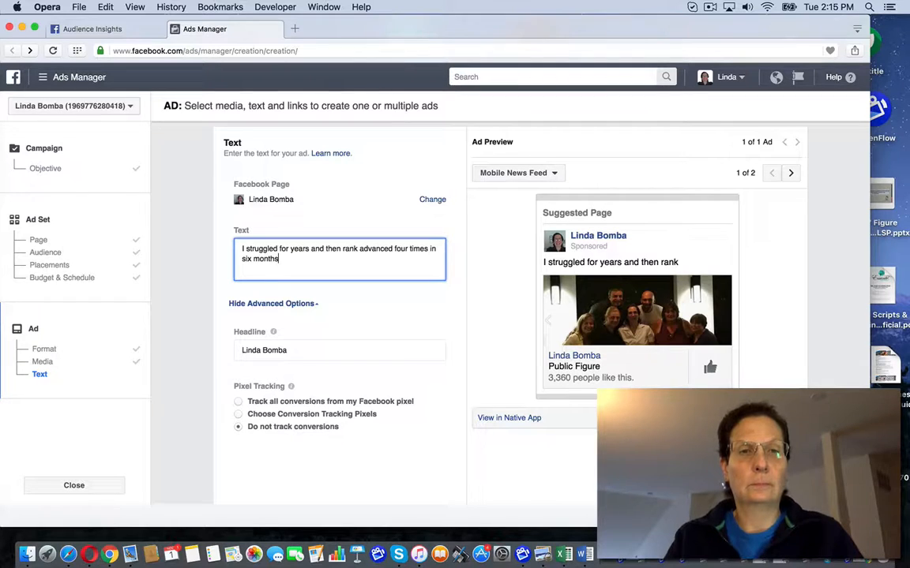
type("ths.")
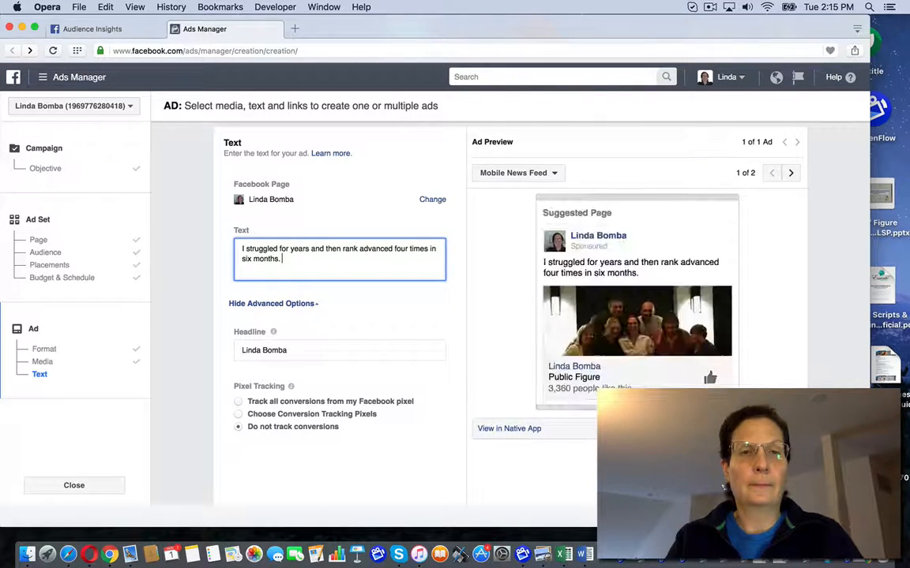
- Extend the ad text with "Learn how on my page. Join the conversation."
type(" Learn how on")
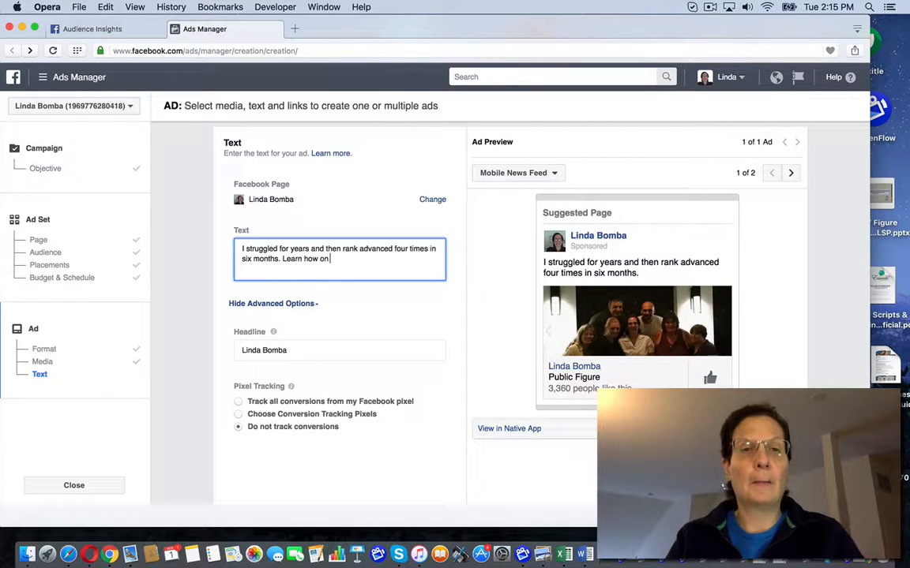
type(" my page.")
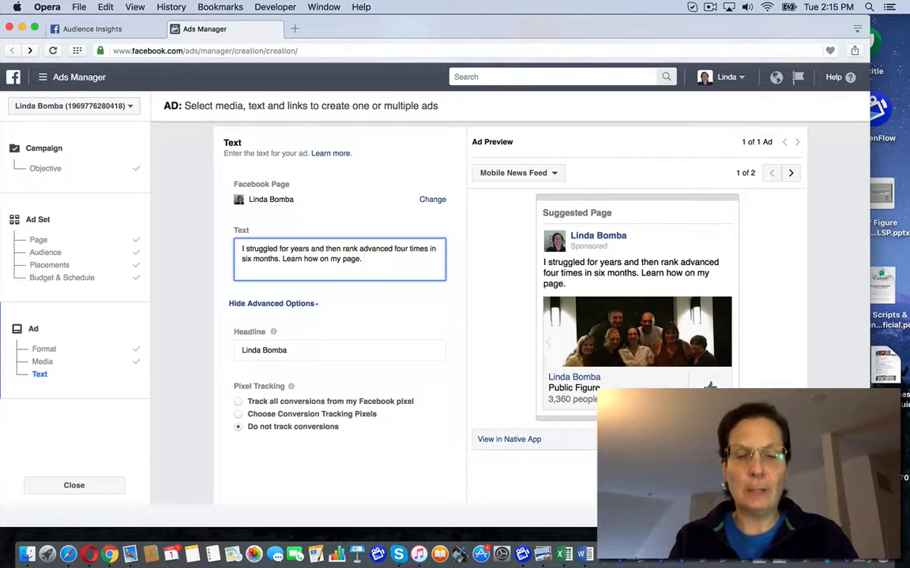
type(". Join")
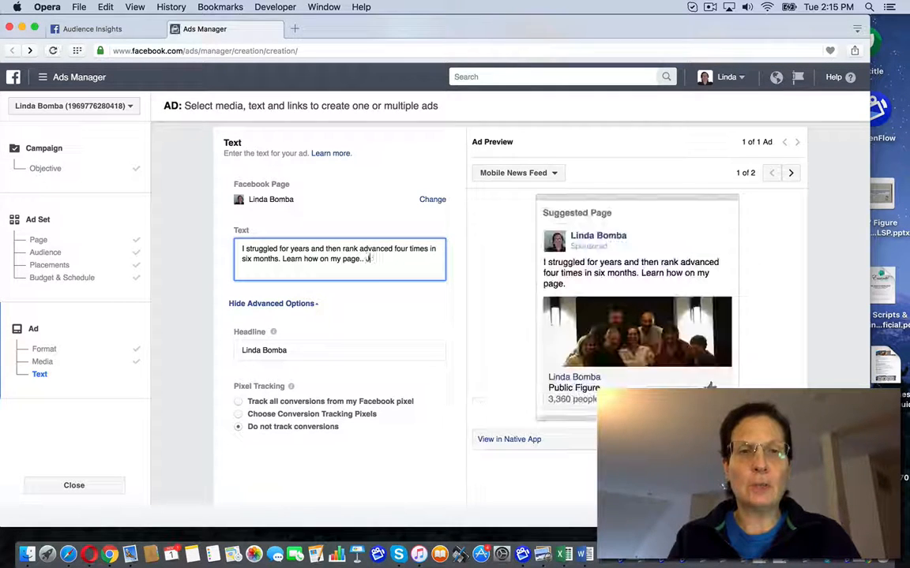
key("BackSpace")
key("BackSpace")
key("BackSpace")
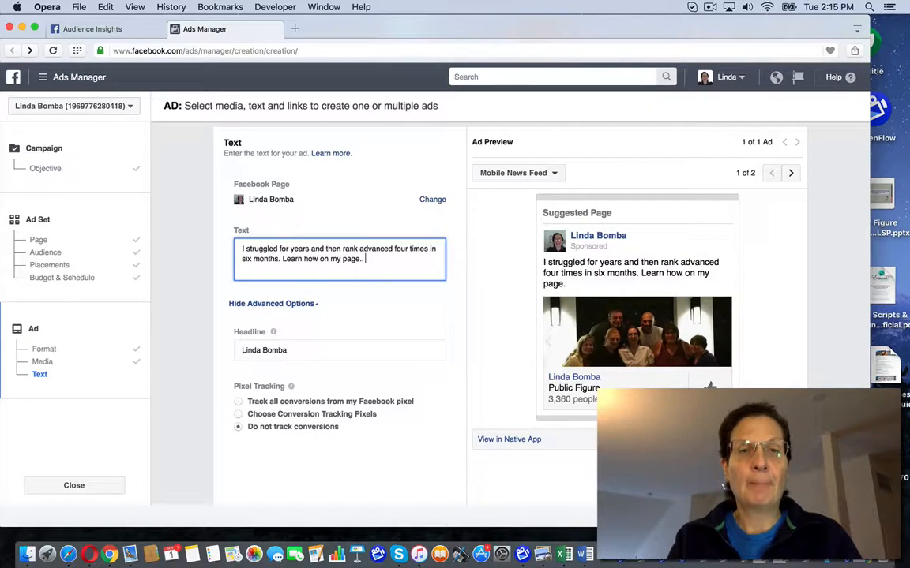
type("Join the conversation")
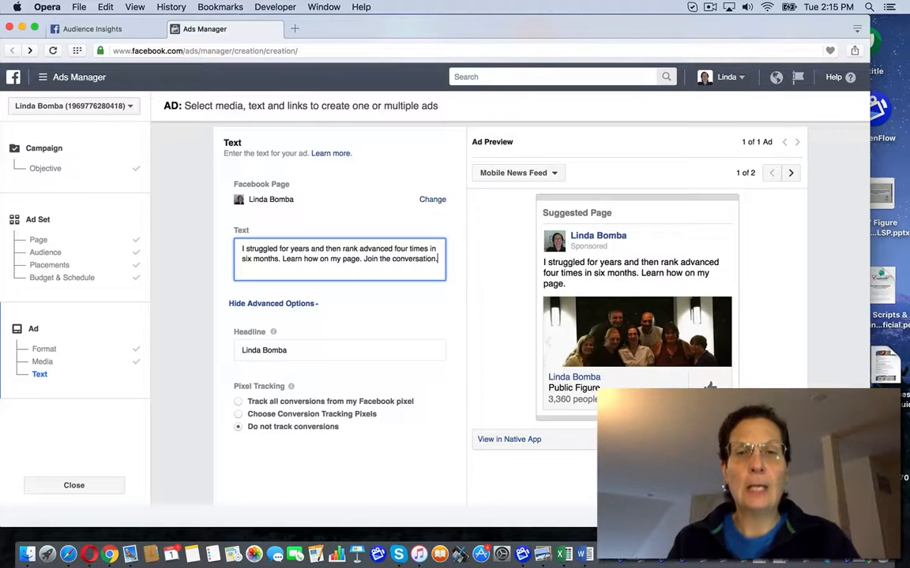
type(".")
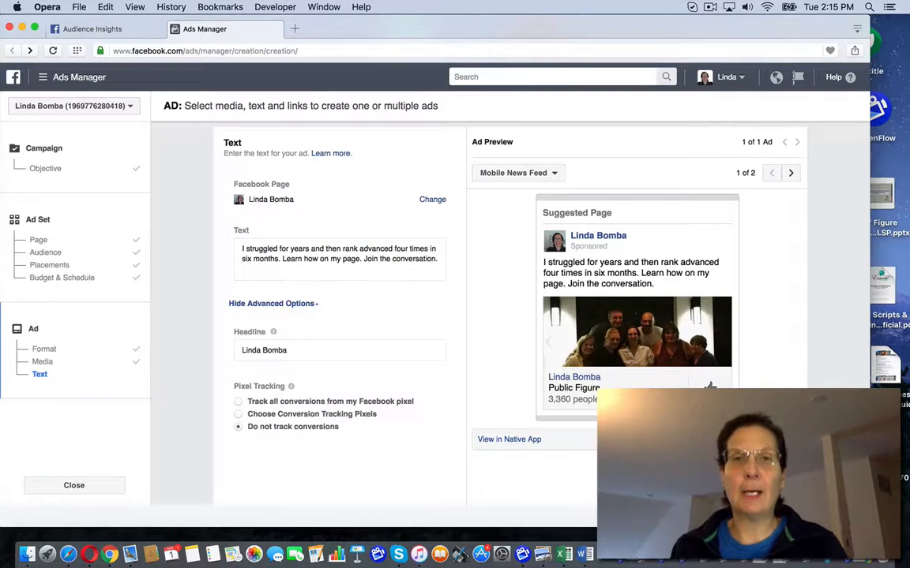
- Open the existing Likes Rank Four Times campaign from the campaign overview and show its ad sets with the Performance and Clicks columns
scroll(487, 316, "down", 4)
scroll(488, 315, "down", 1)
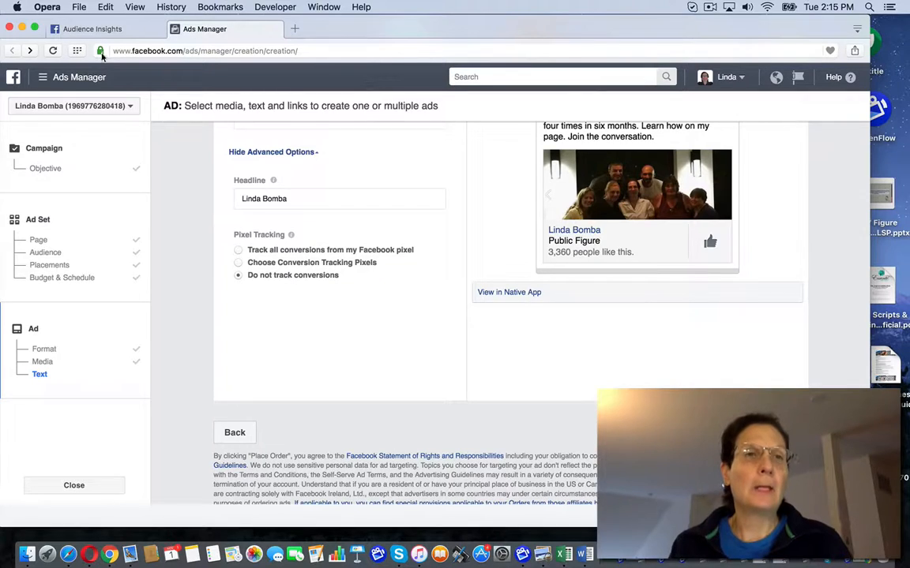
left_click(73, 78)
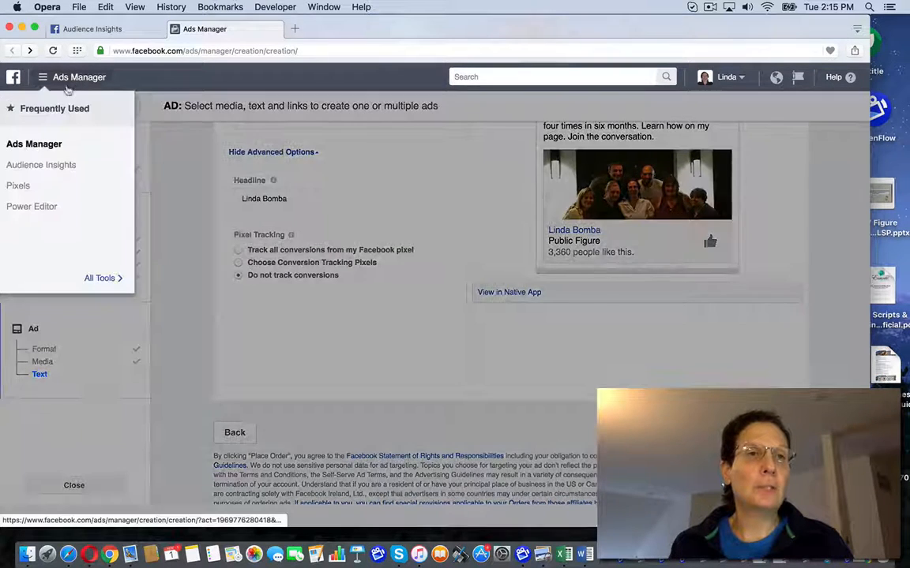
left_click(43, 144)
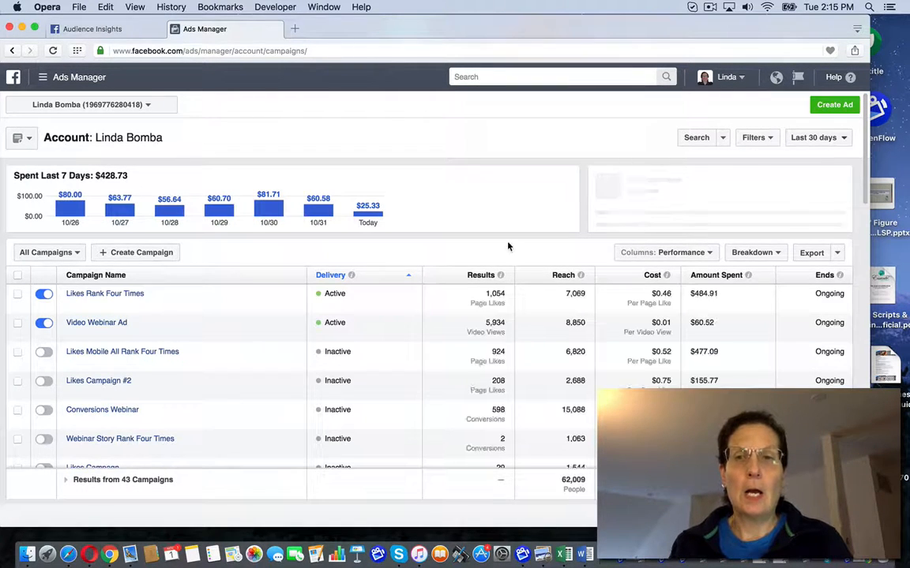
left_click(126, 295)
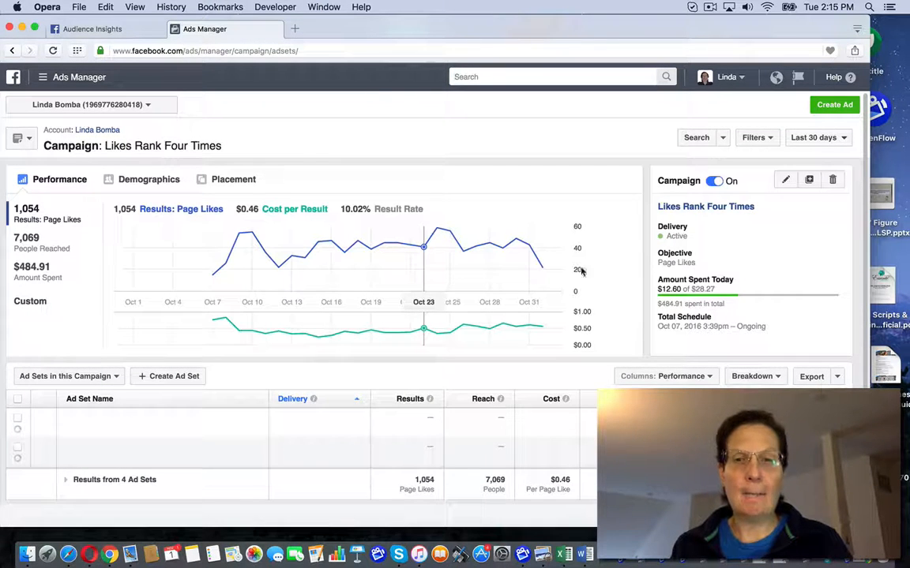
left_click(683, 377)
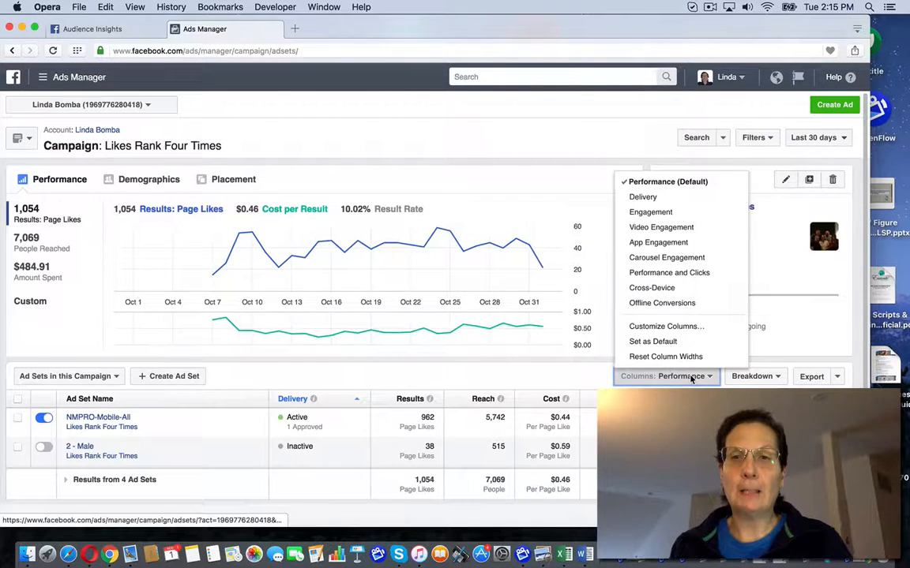
left_click(671, 272)
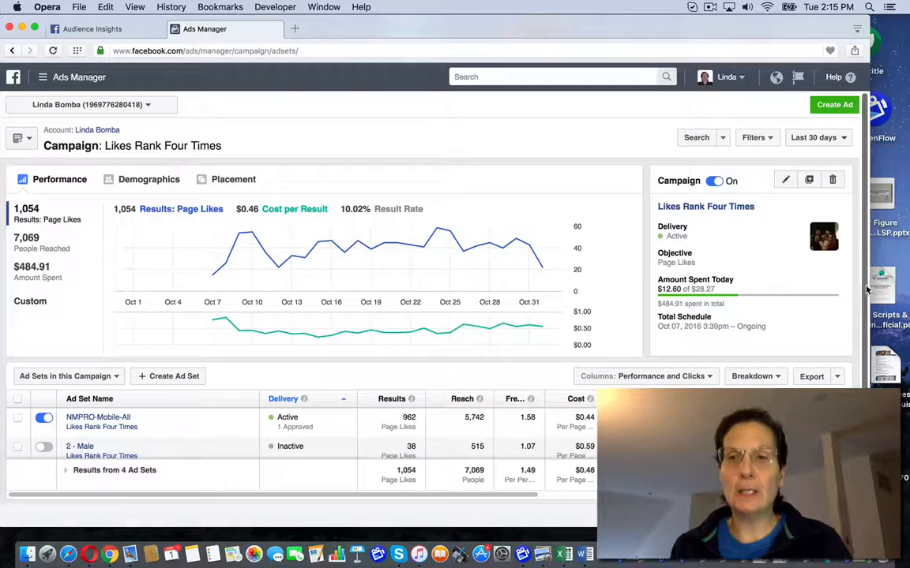
- Review the clicks, click-through rate and cost-per-click columns for the ad sets in the Likes Rank Four Times campaign
scroll(866, 290, "down", 2)
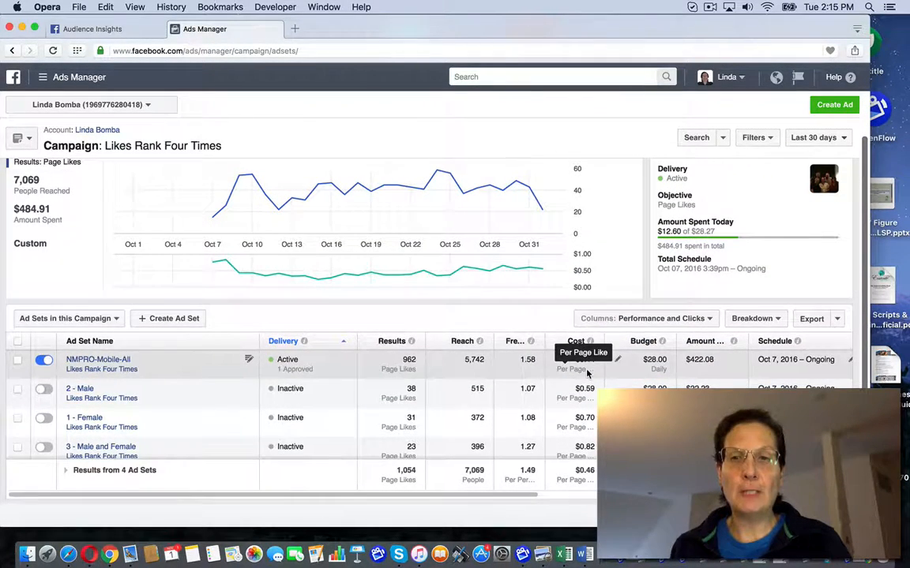
left_click_drag(532, 495, 840, 509)
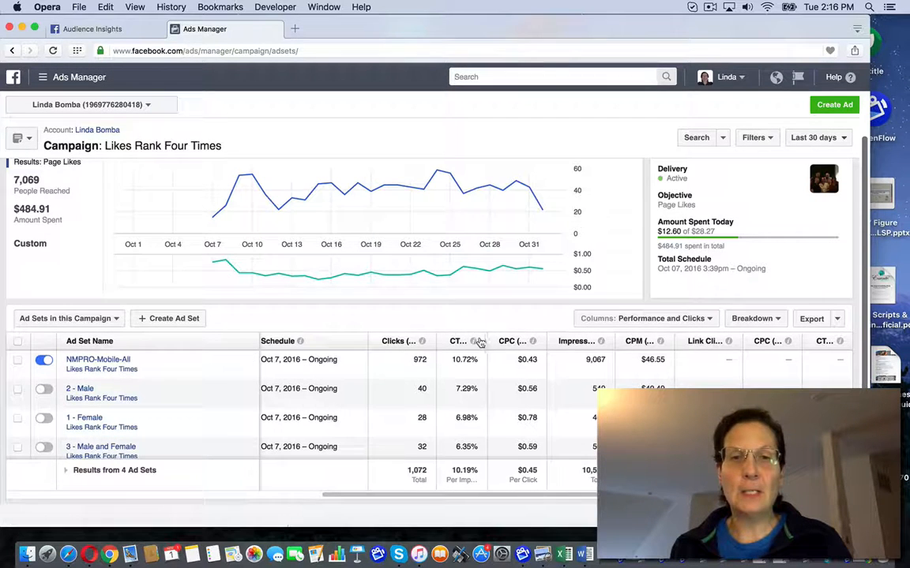
mouse_move(474, 342)
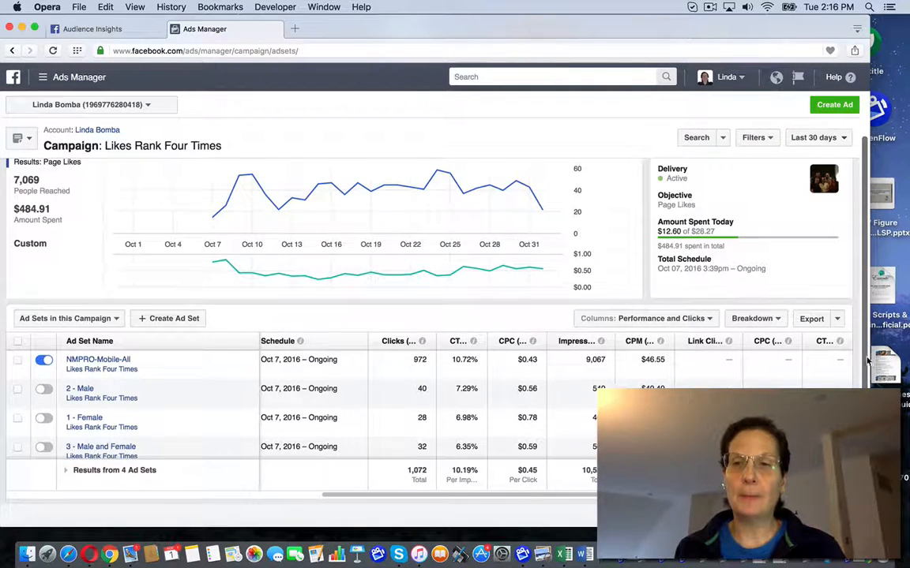
scroll(866, 361, "down", 3)
scroll(866, 357, "up", 3)
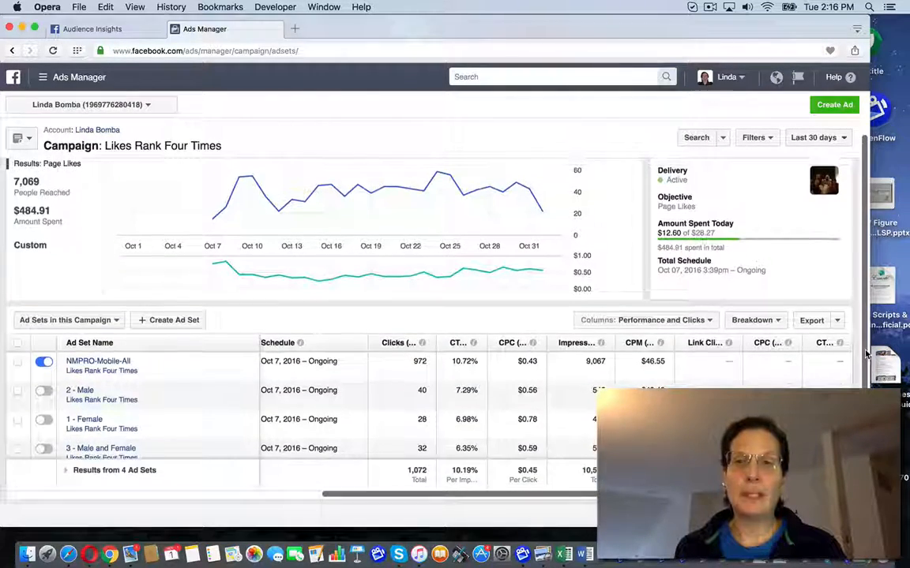
scroll(866, 348, "up", 1)
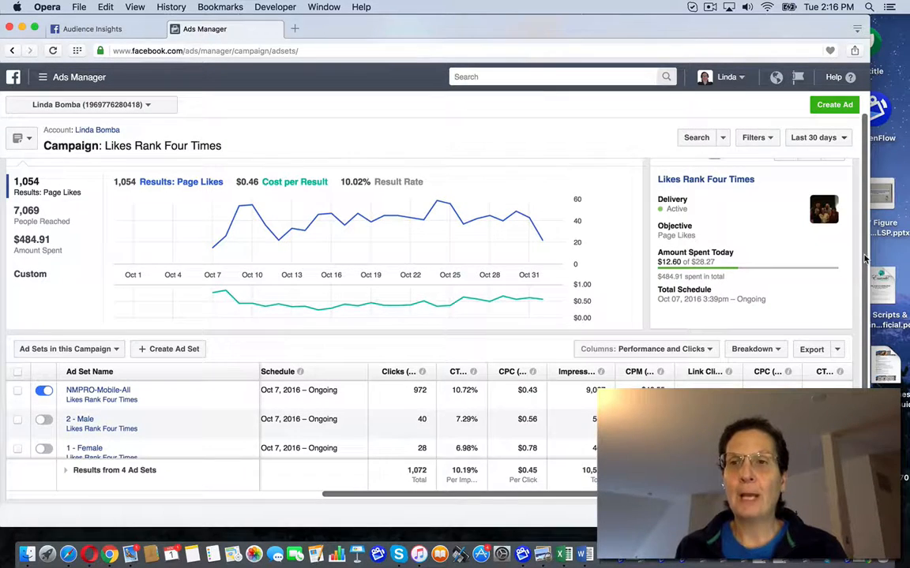
scroll(780, 229, "up", 1)
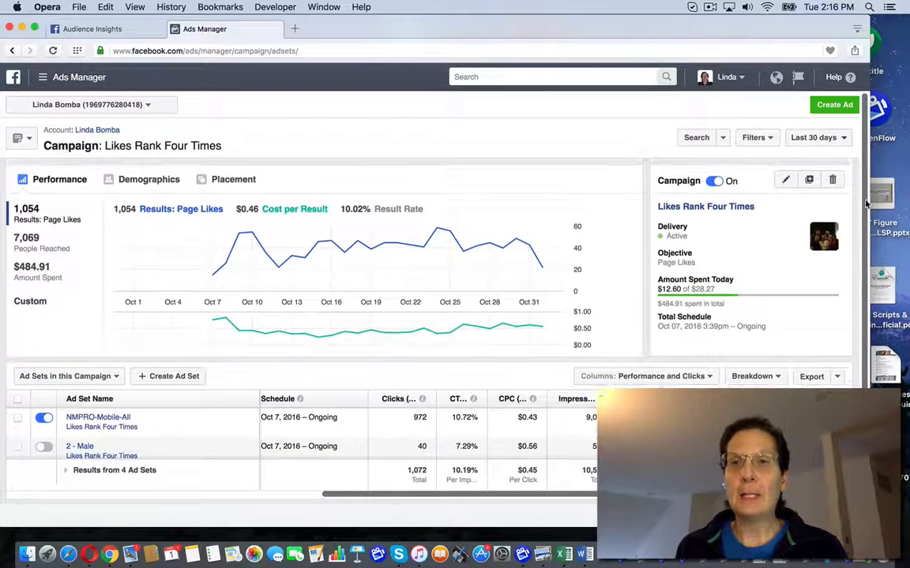
- Open the campaign's four ad sets for bulk editing, set their daily budget to $31.00, and leave the editor
left_click(785, 181)
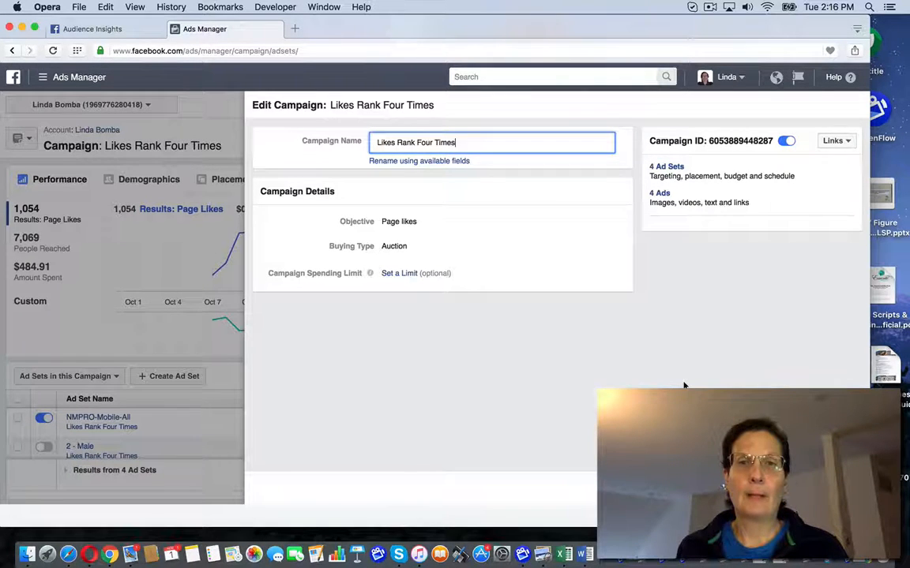
left_click(667, 168)
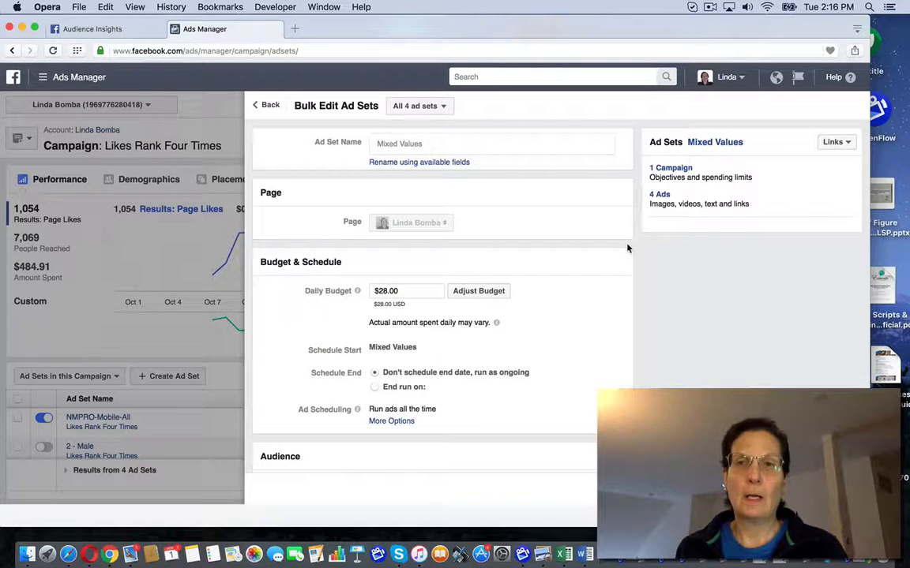
left_click(403, 291)
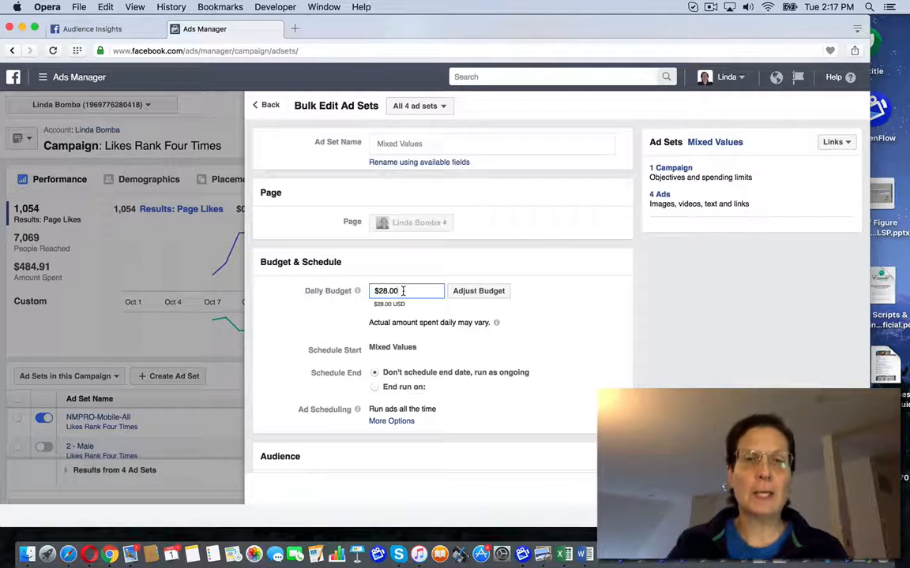
key("BackSpace")
key("BackSpace")
key("BackSpace")
key("BackSpace")
key("BackSpace")
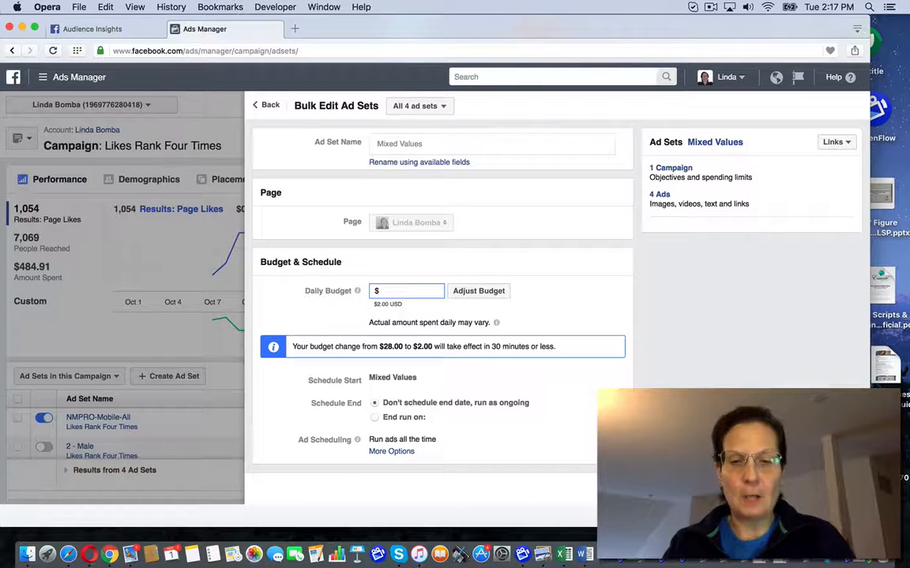
type("31.00")
left_click(632, 307)
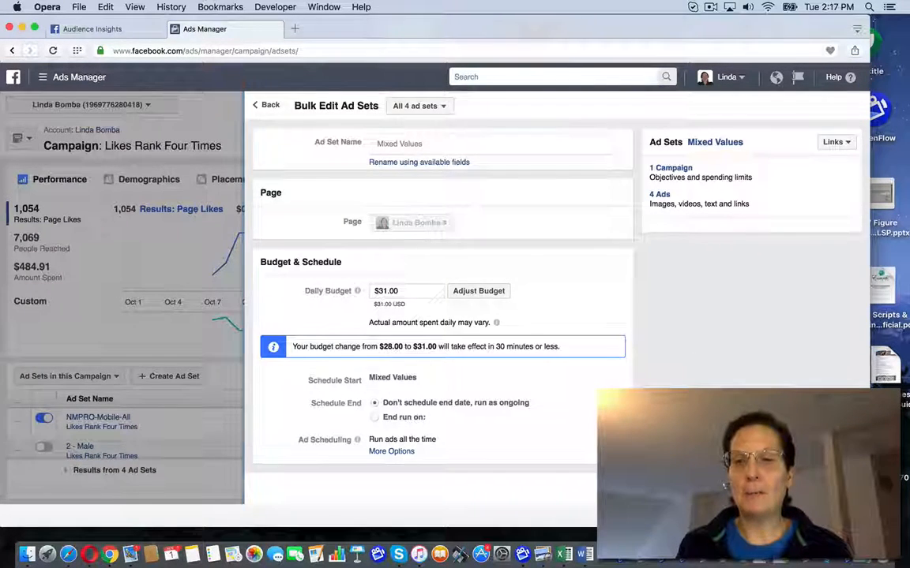
left_click(830, 516)
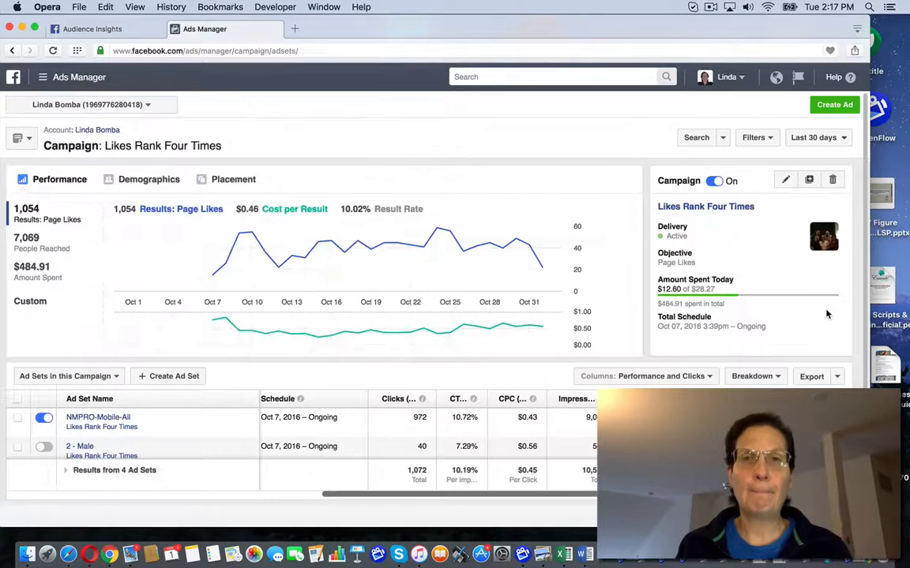
- Open the Ad Account Settings page from the full list of tools and look through the account information
left_click(65, 76)
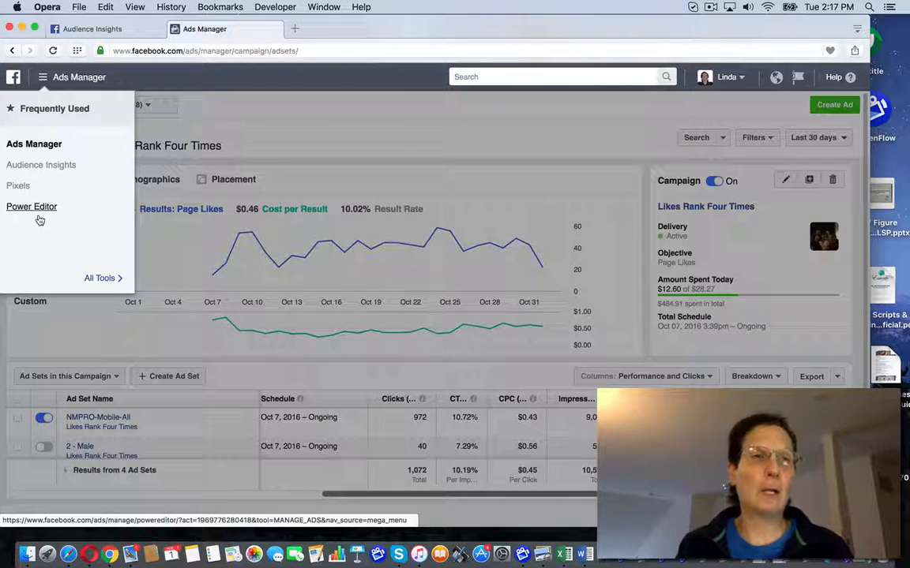
left_click(96, 278)
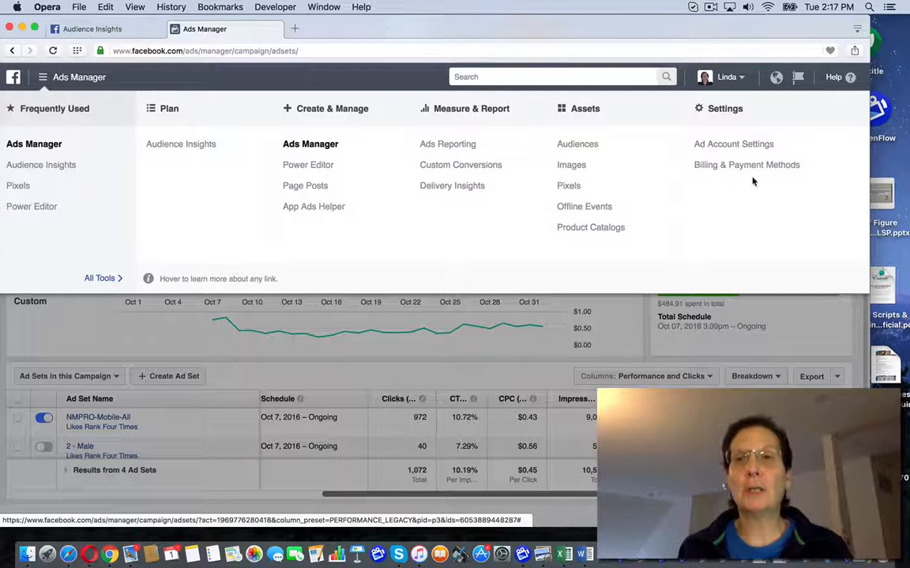
left_click(751, 146)
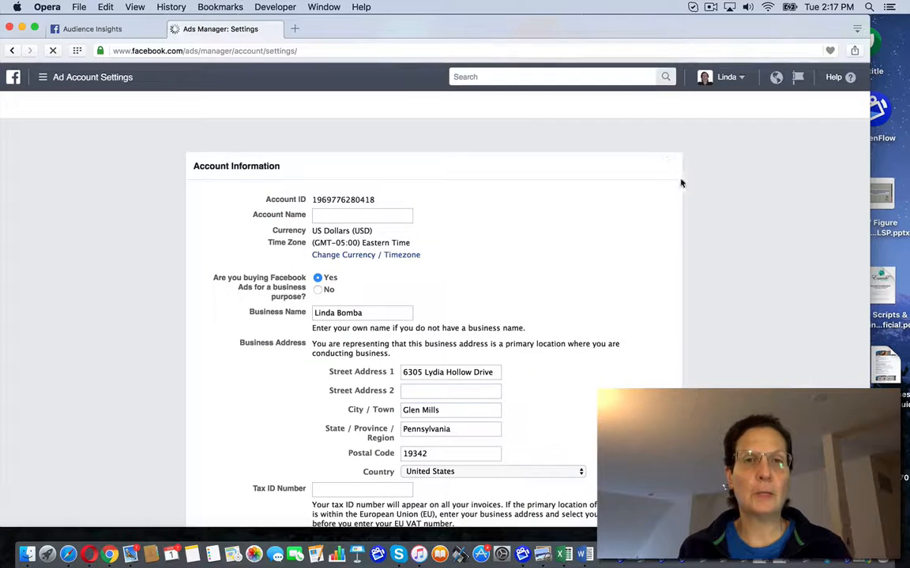
scroll(705, 203, "down", 3)
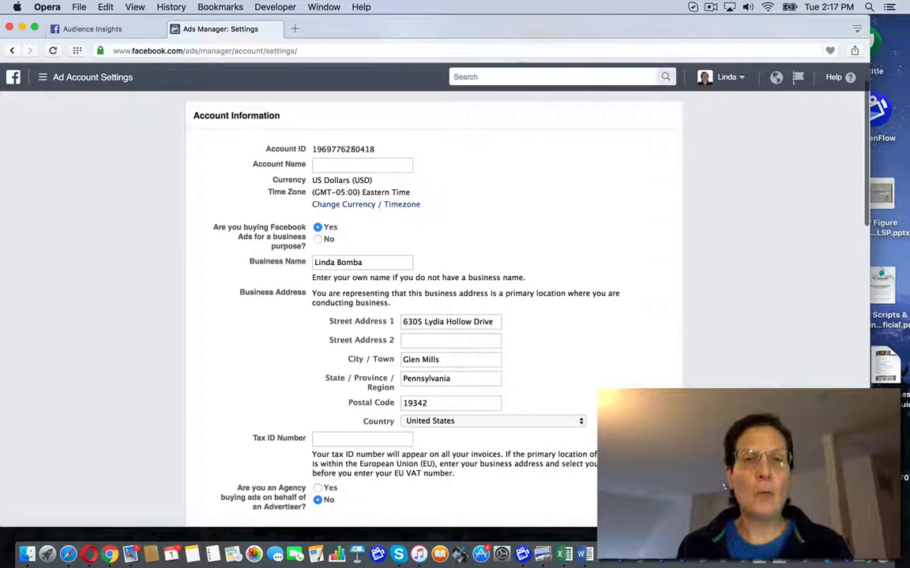
scroll(500, 139, "up", 3)
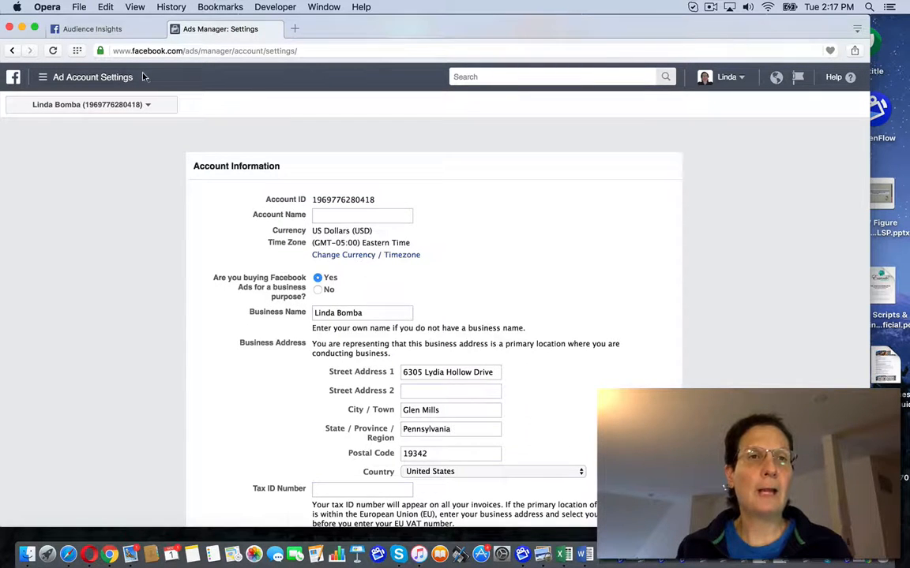
- Return to the Ads Manager campaign overview and look through the list of all campaigns
left_click(99, 76)
left_click(33, 143)
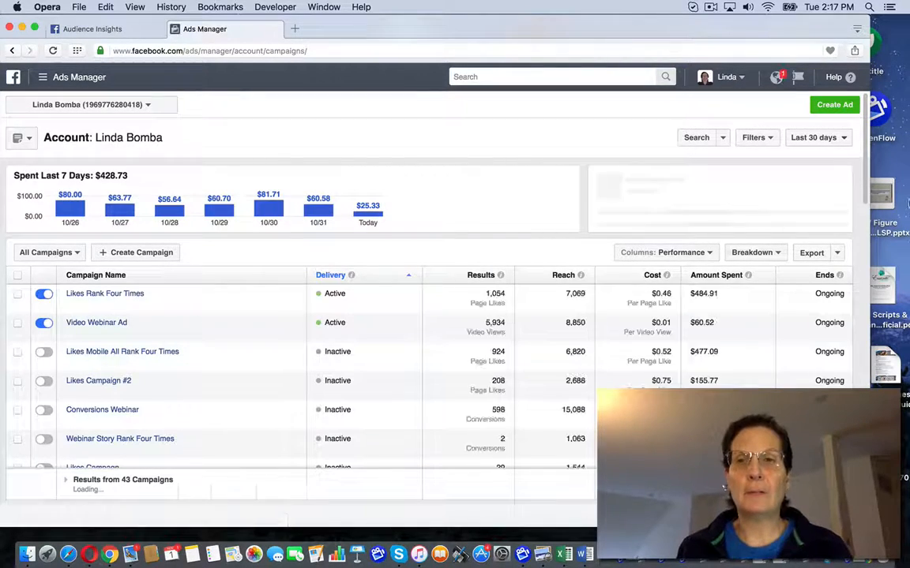
scroll(863, 239, "down", 8)
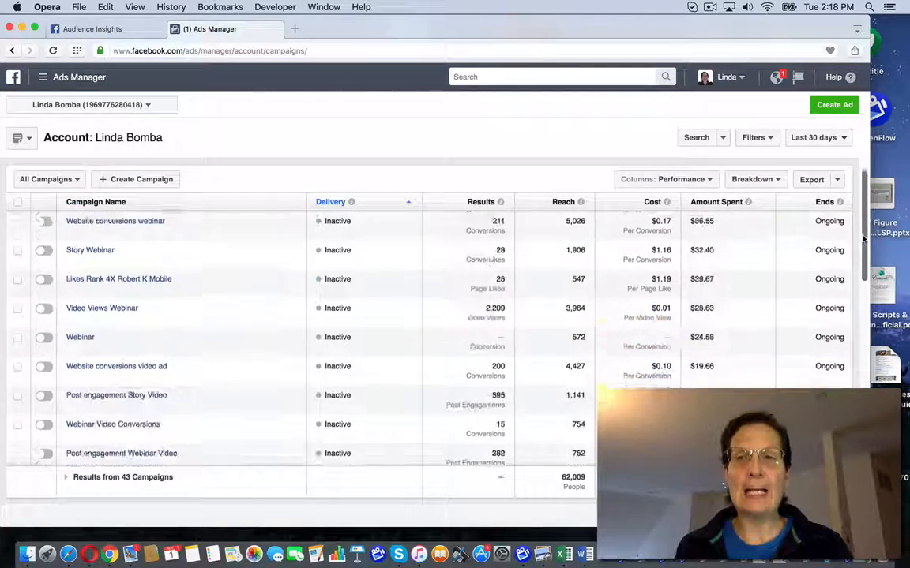
left_click_drag(864, 238, 865, 135)
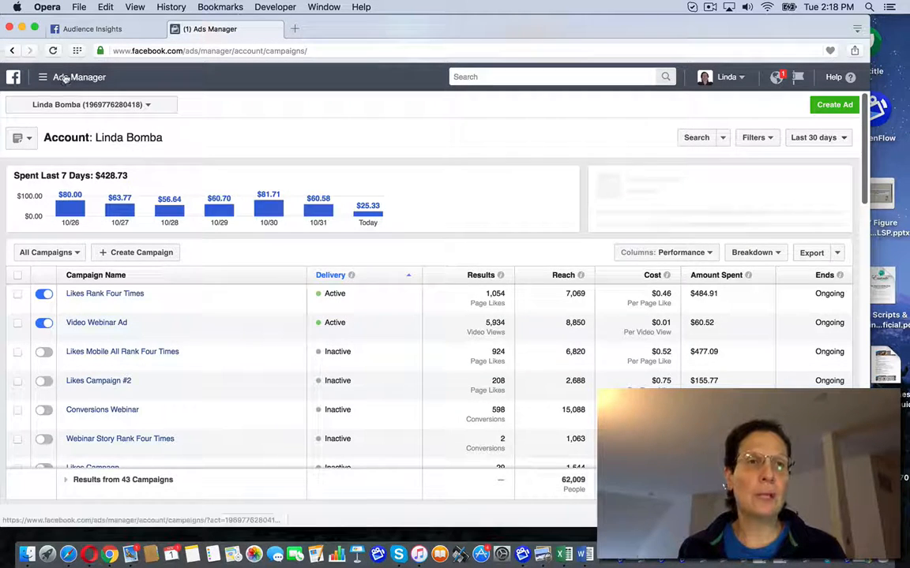
- Open the Billing & Payment Methods page from the full list of tools and check the business notifications
mouse_move(68, 80)
mouse_move(91, 280)
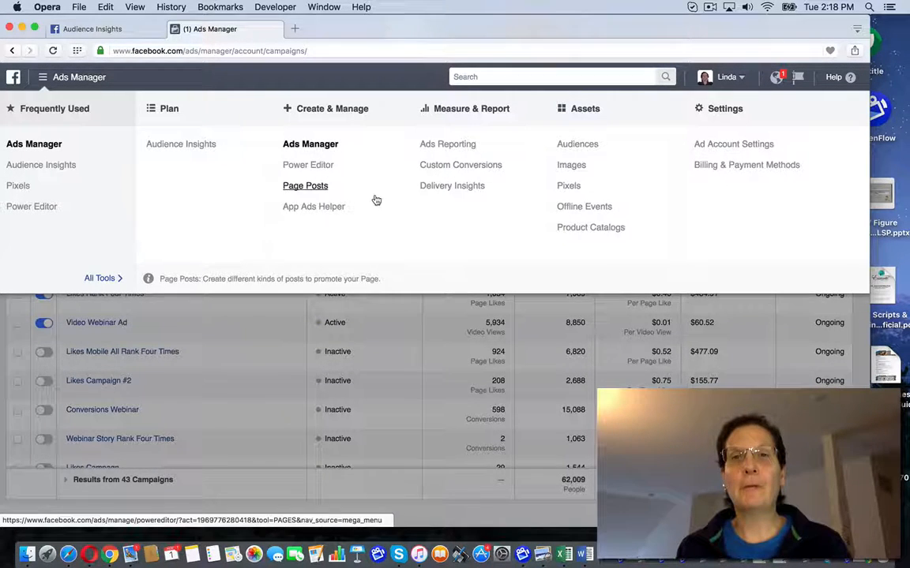
left_click(722, 165)
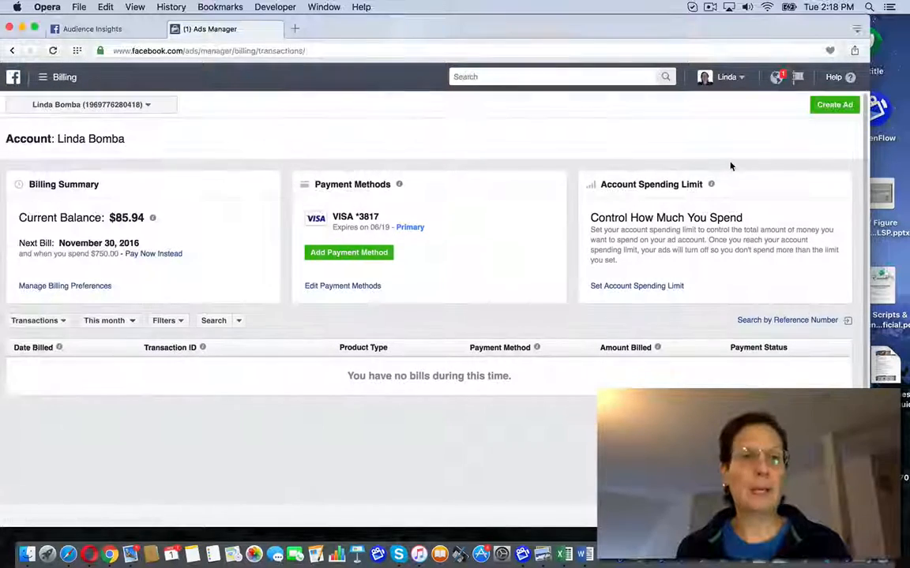
left_click(776, 76)
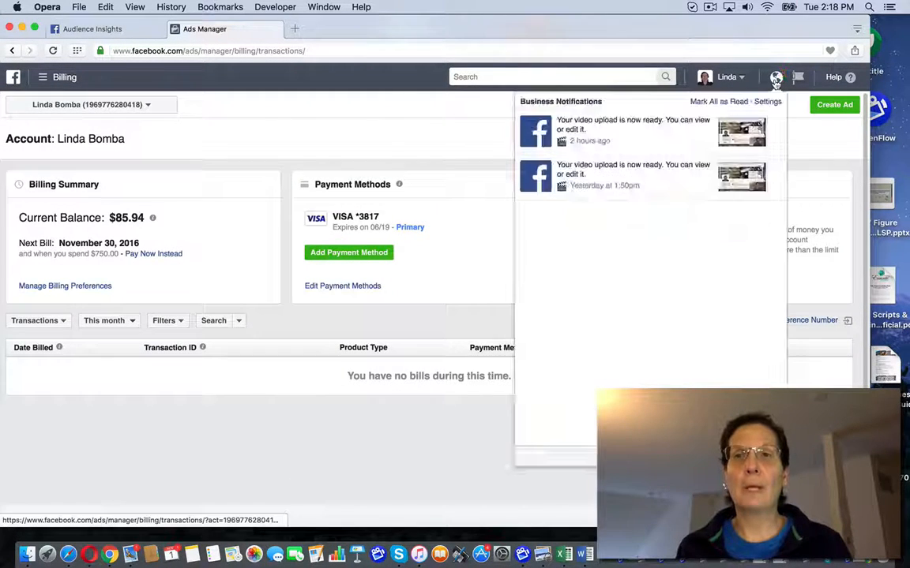
- Return from the billing page to Ads Manager
left_click(63, 77)
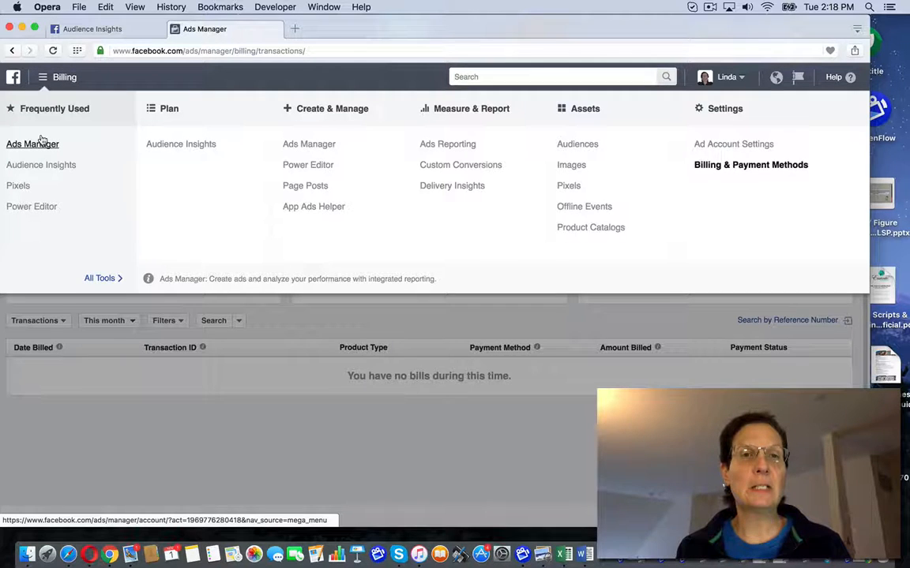